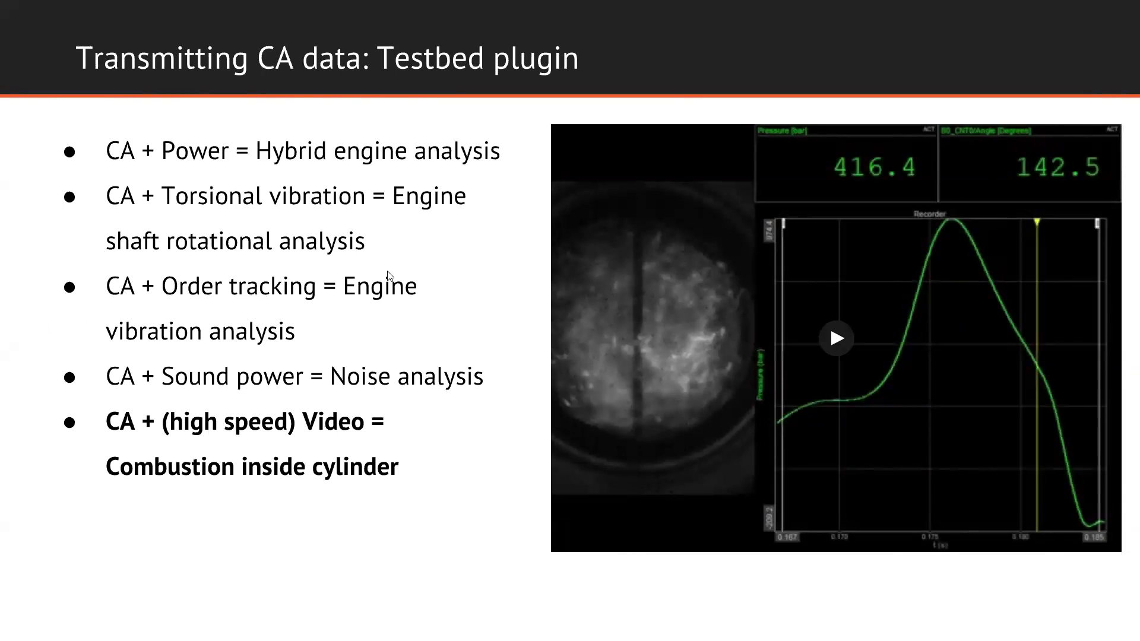
Step: Play the in-cylinder combustion video on the Testbed plugin slide and advance to the DEMO slide
click(837, 338)
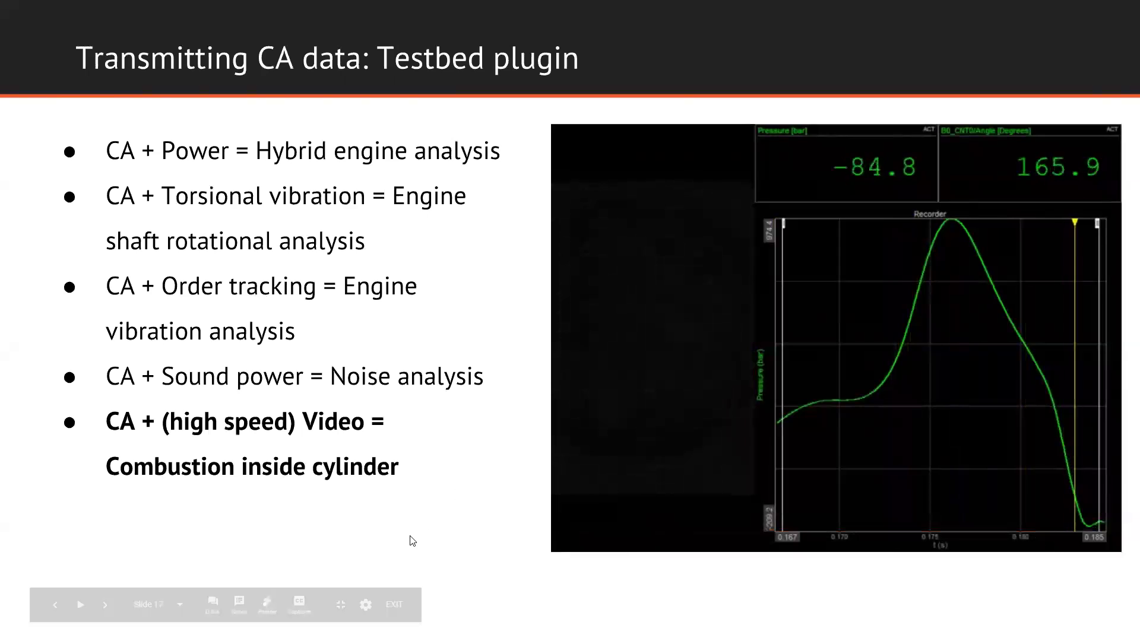
key(Right)
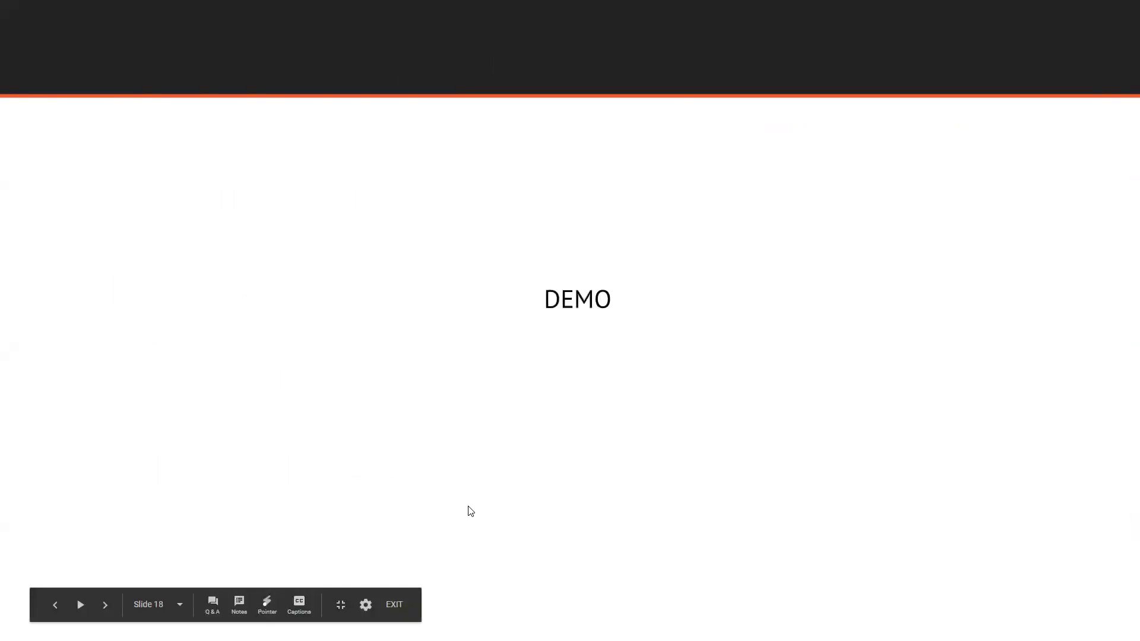
Step: Switch to Dewesoft X3 and set all nine analog input channels to Used
key(alt+Tab)
key(alt+Tab)
key(alt+Tab)
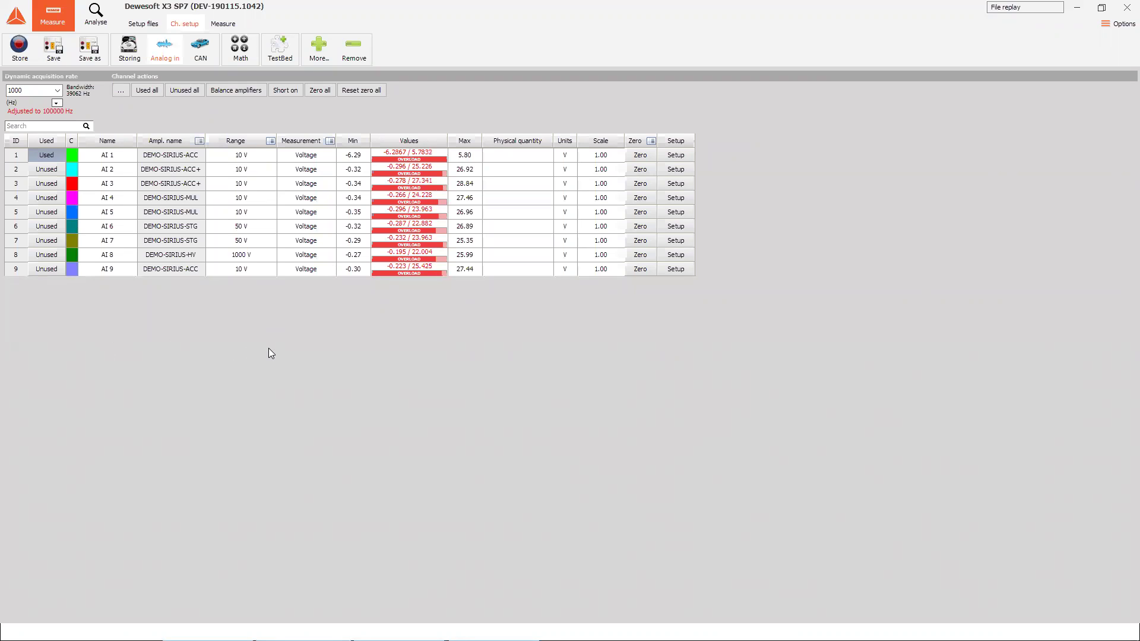
click(43, 141)
click(51, 190)
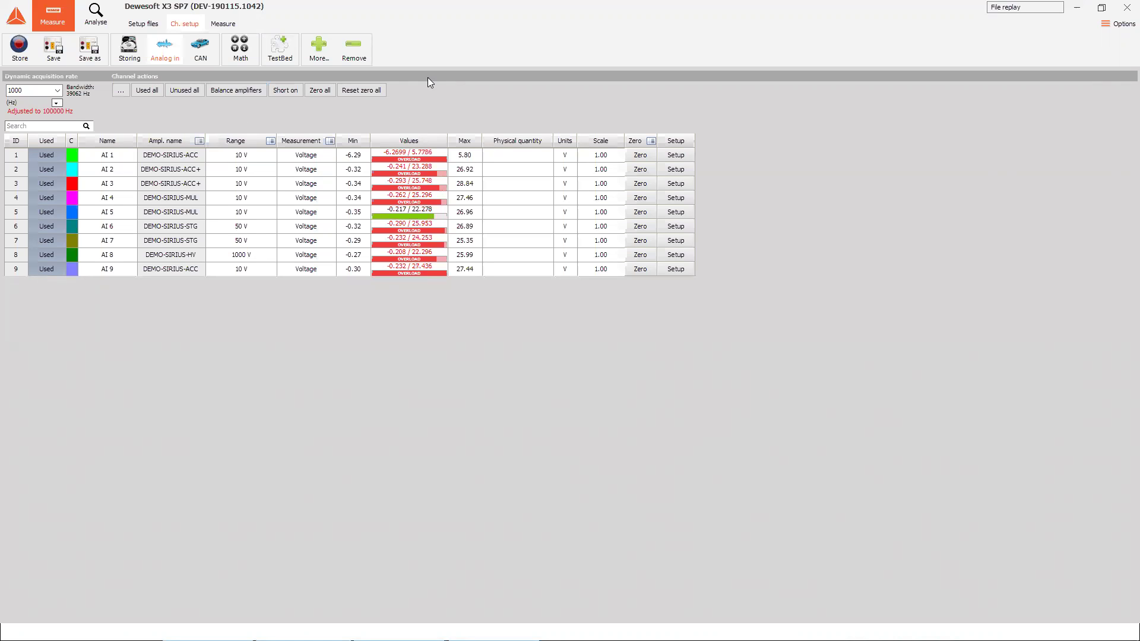
Step: Show the live measurement, add a ninth recorder graph for AI 9, and freeze the display
click(222, 24)
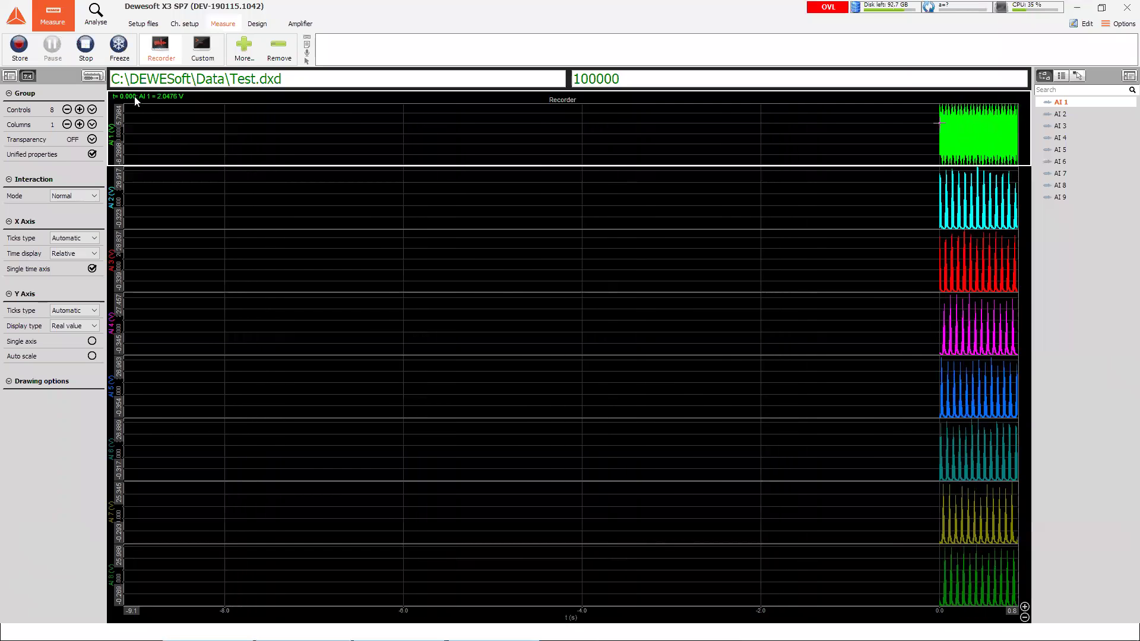
click(80, 109)
click(504, 352)
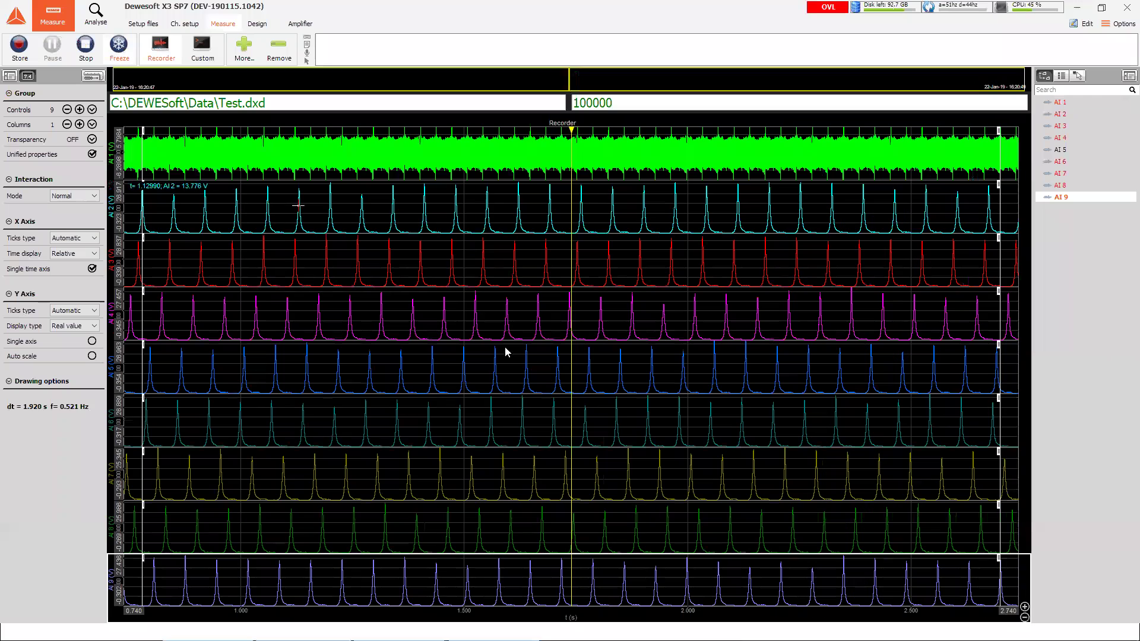
Step: Zoom in on the frozen recorder signals to examine the AI 1 waveform against the pulses of the other channels
drag(368, 279, 507, 279)
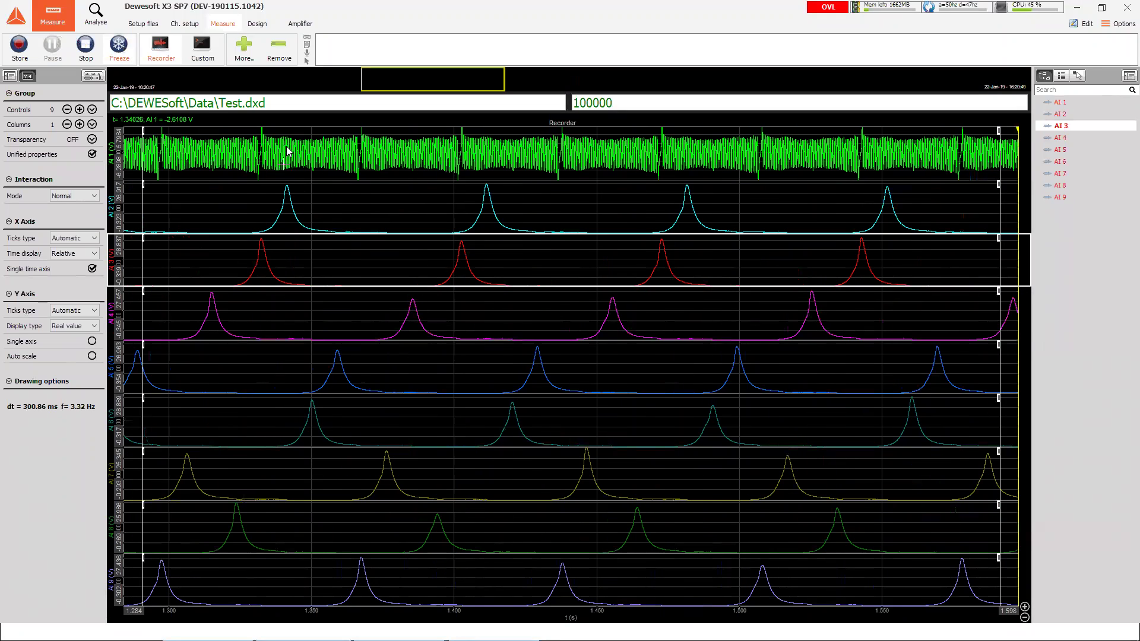
drag(467, 155, 517, 156)
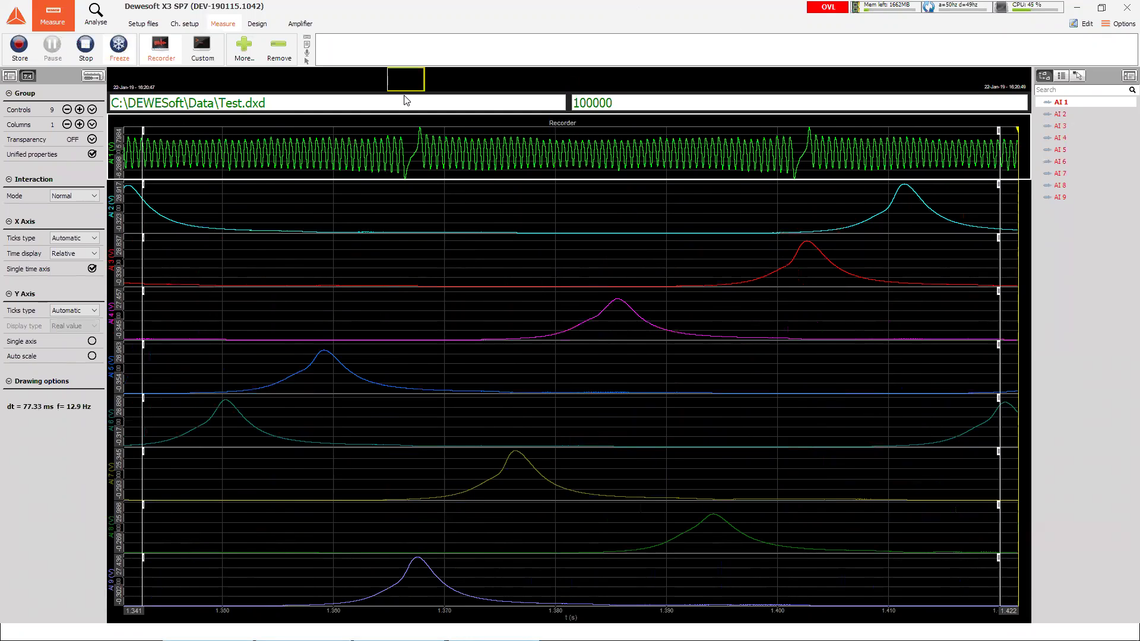
click(274, 308)
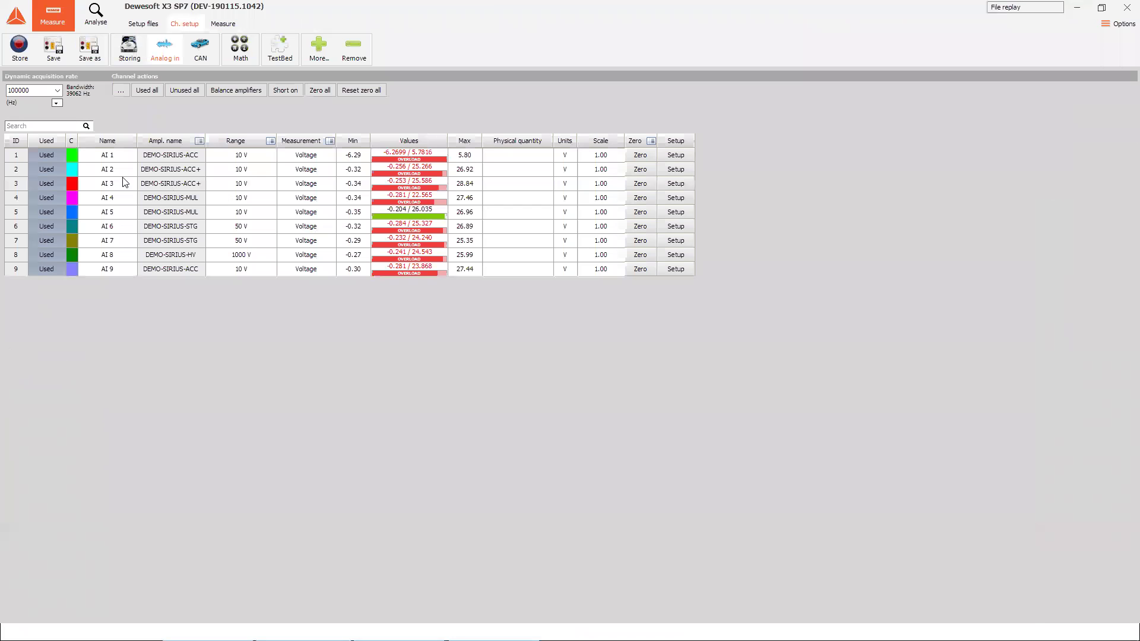
Step: Rename analog channels 2 to 9 as Pressure 1 through Pressure 8, and channel 1 as 60-2
text(Pressur)
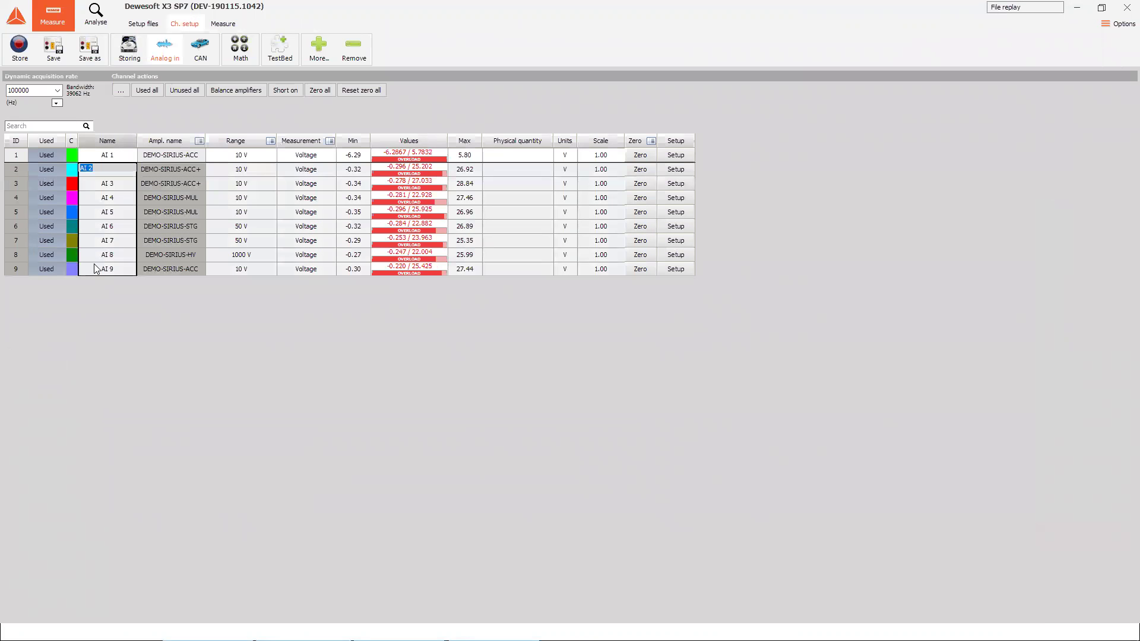
text(e 1)
key(Return)
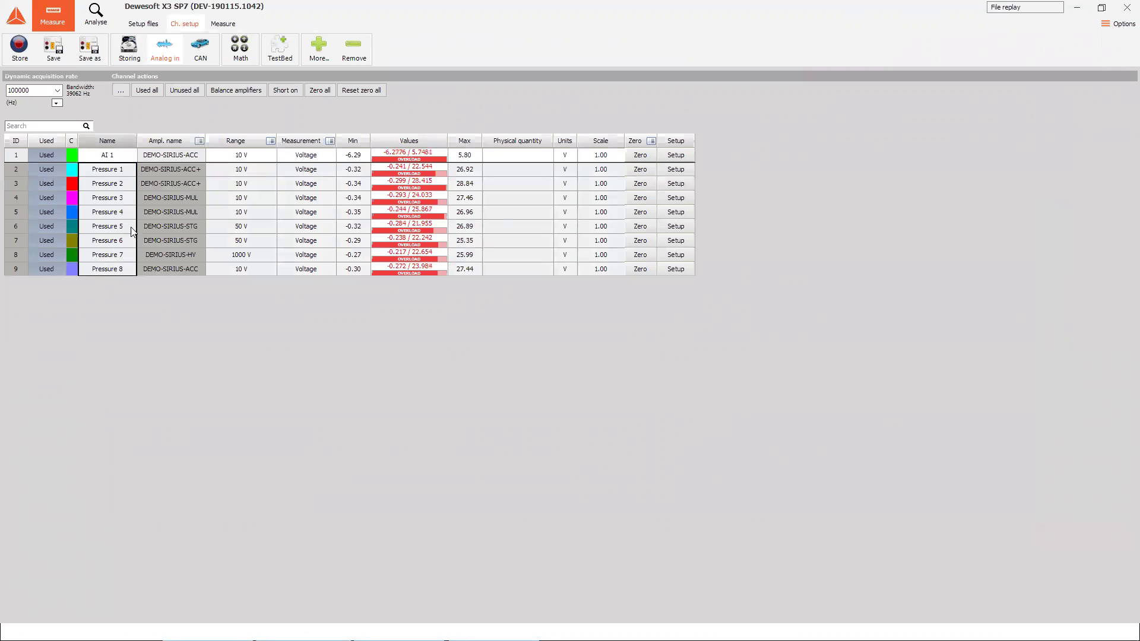
click(118, 154)
text(60-2)
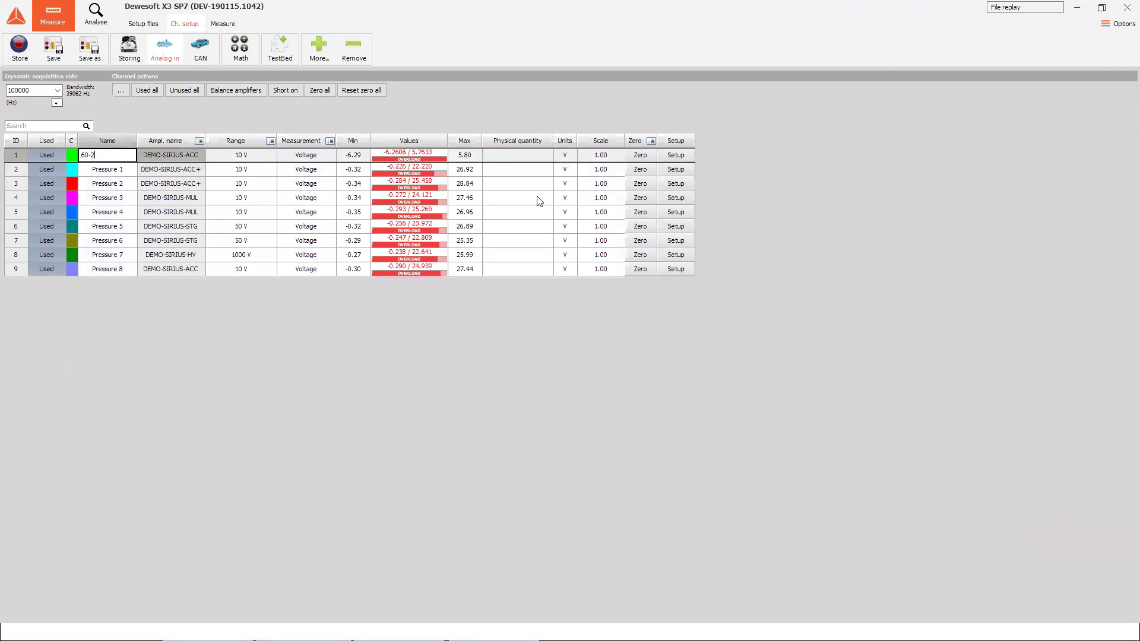
Step: Set the physical quantity of all eight pressure channels to Pressure and their scale to 8 bar/V
drag(525, 172, 533, 281)
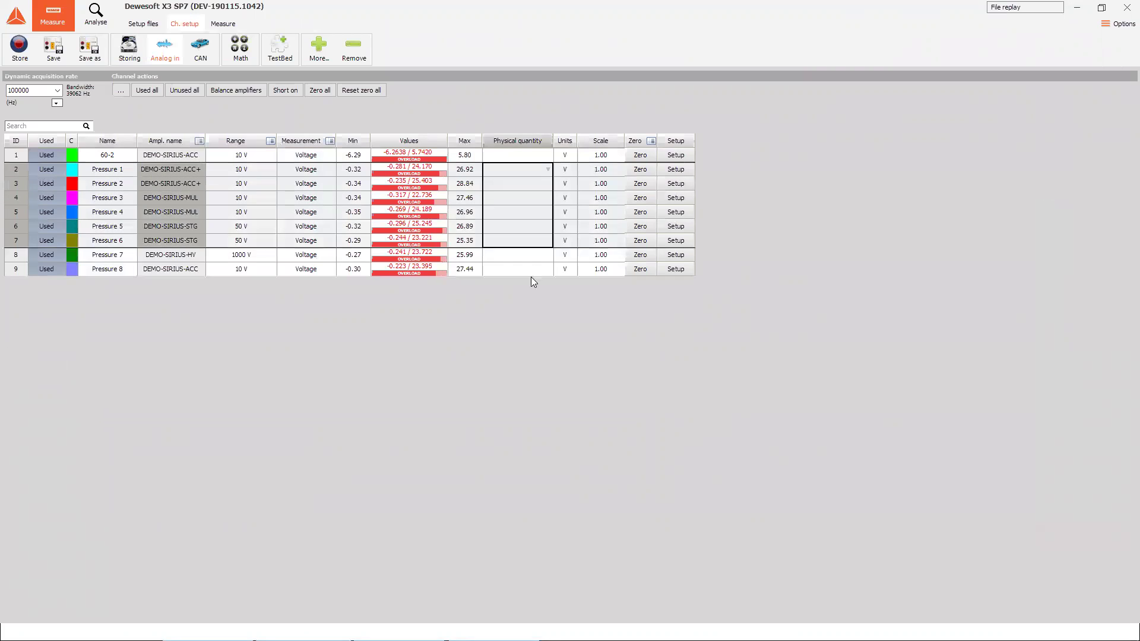
click(548, 170)
click(536, 329)
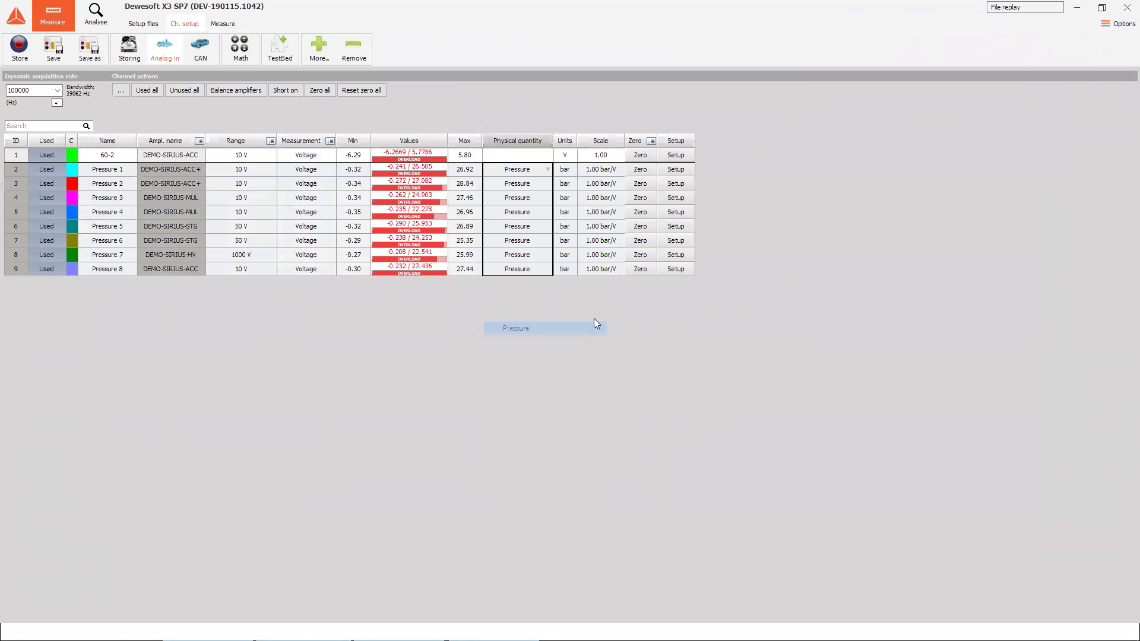
drag(596, 174, 604, 288)
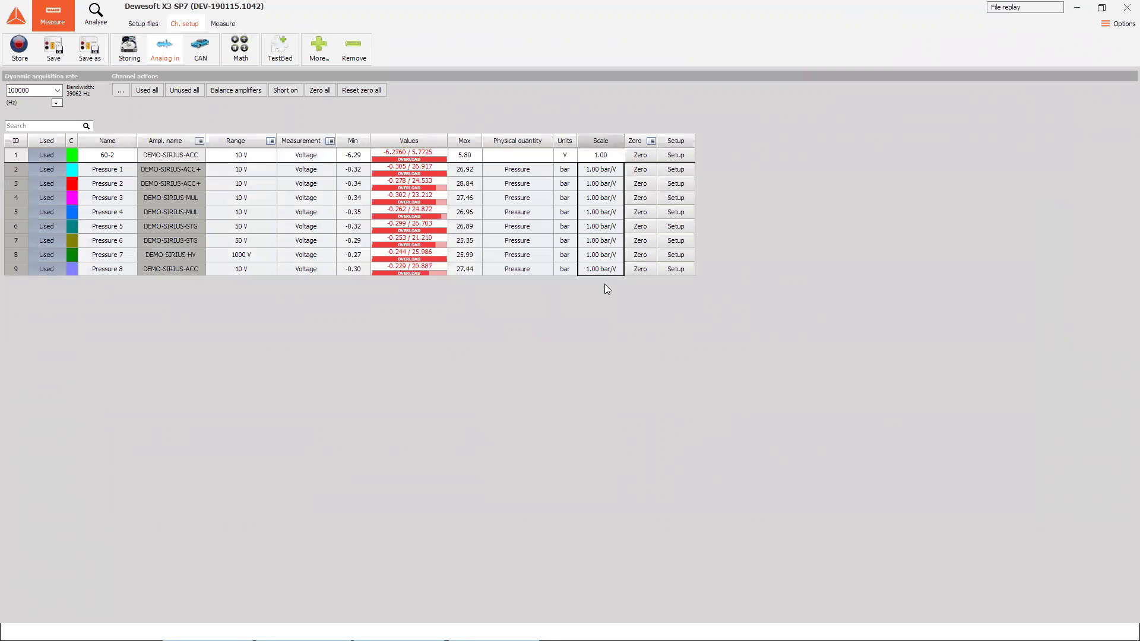
text(8)
key(Return)
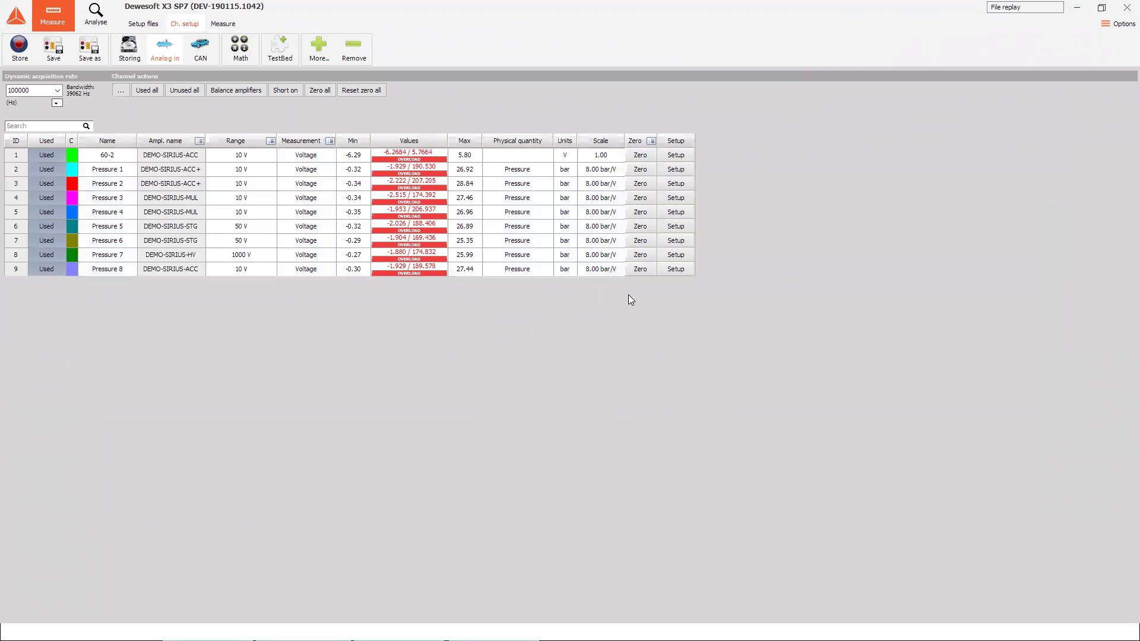
Step: Review the scaling, low-pass filter and coupling options in the channel setup of Pressure 1
click(686, 172)
click(683, 349)
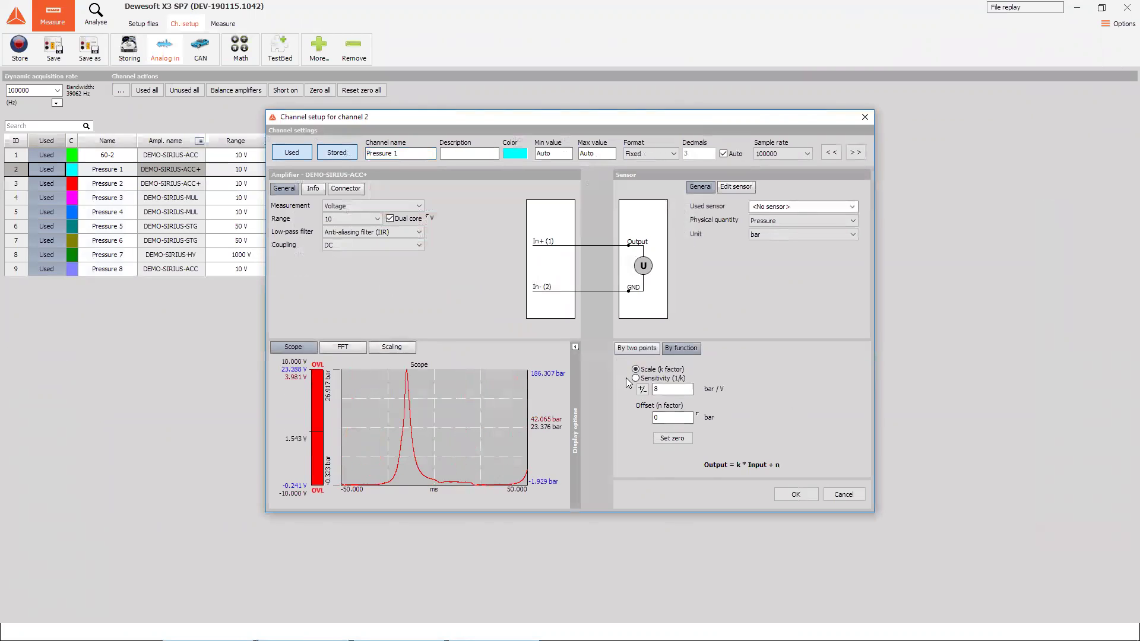
click(383, 232)
click(383, 233)
click(379, 243)
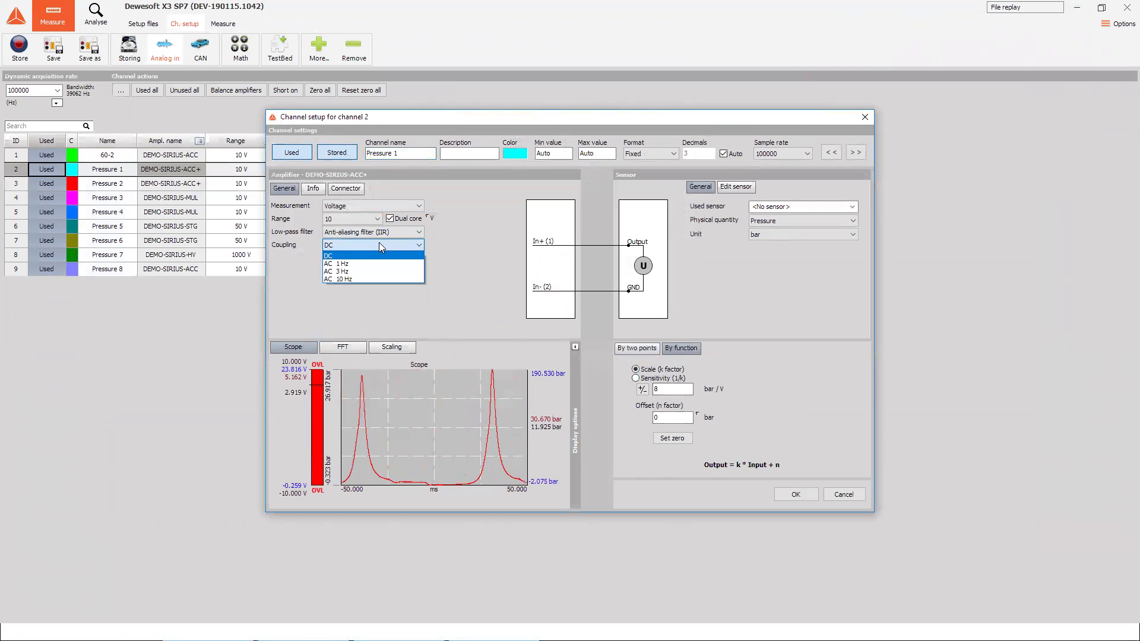
click(379, 244)
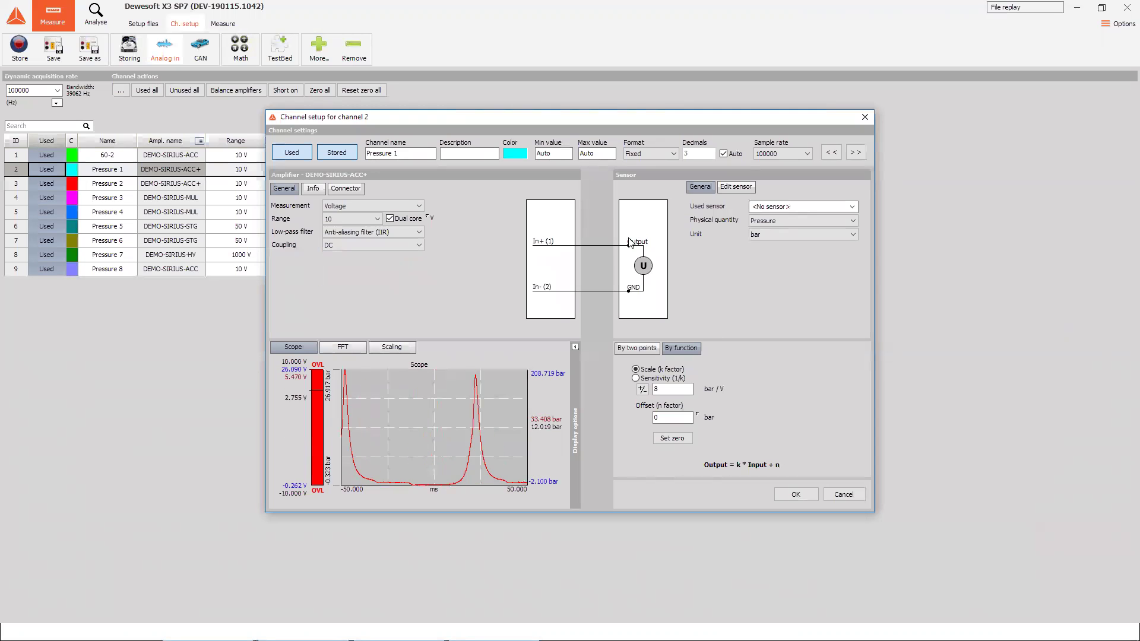
click(798, 495)
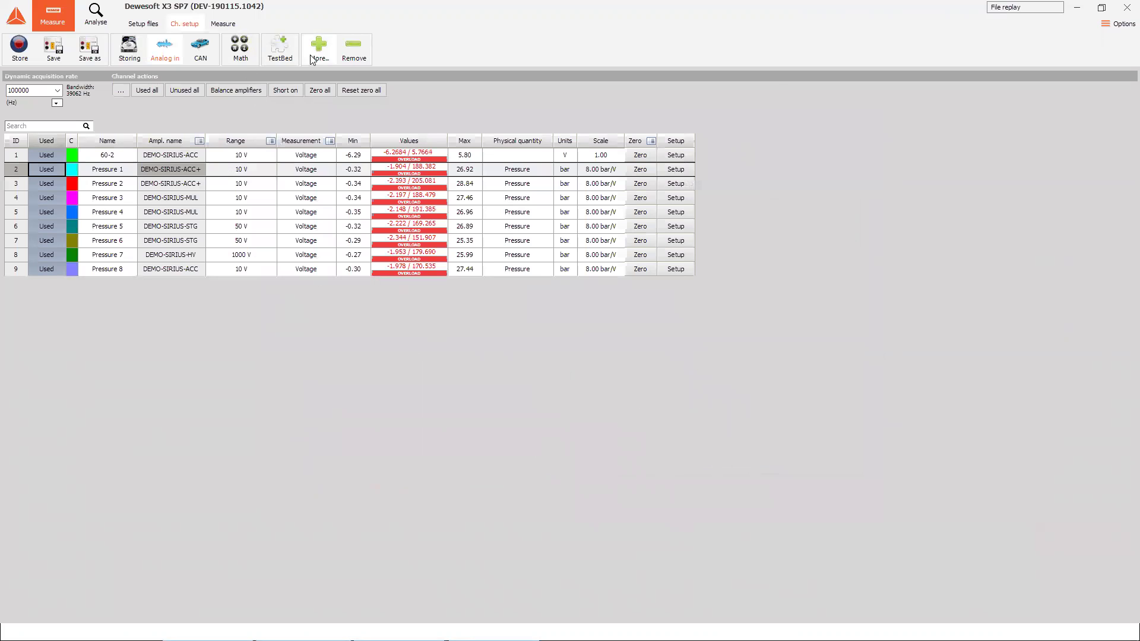
Step: Add a Combustion Engine Analysis module and set its number of cylinders to 8
click(319, 48)
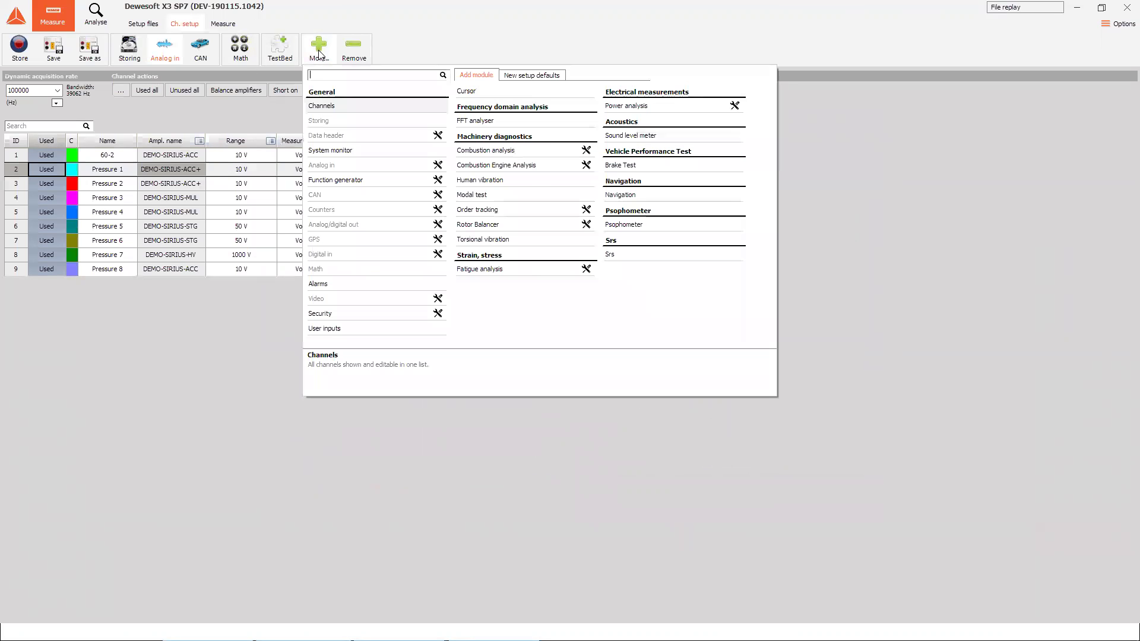
click(485, 168)
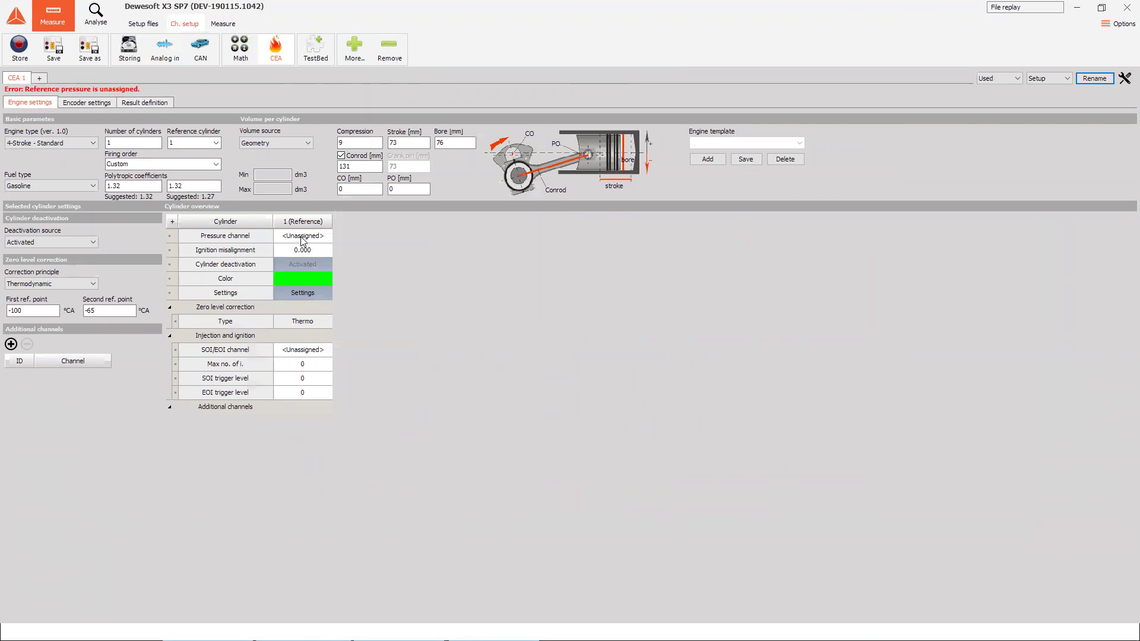
double_click(137, 142)
text(8)
Step: Assign Pressure 1, Pressure 2, Pressure 3 and Pressure 4 as the pressure channels of cylinders 1 to 4
click(296, 235)
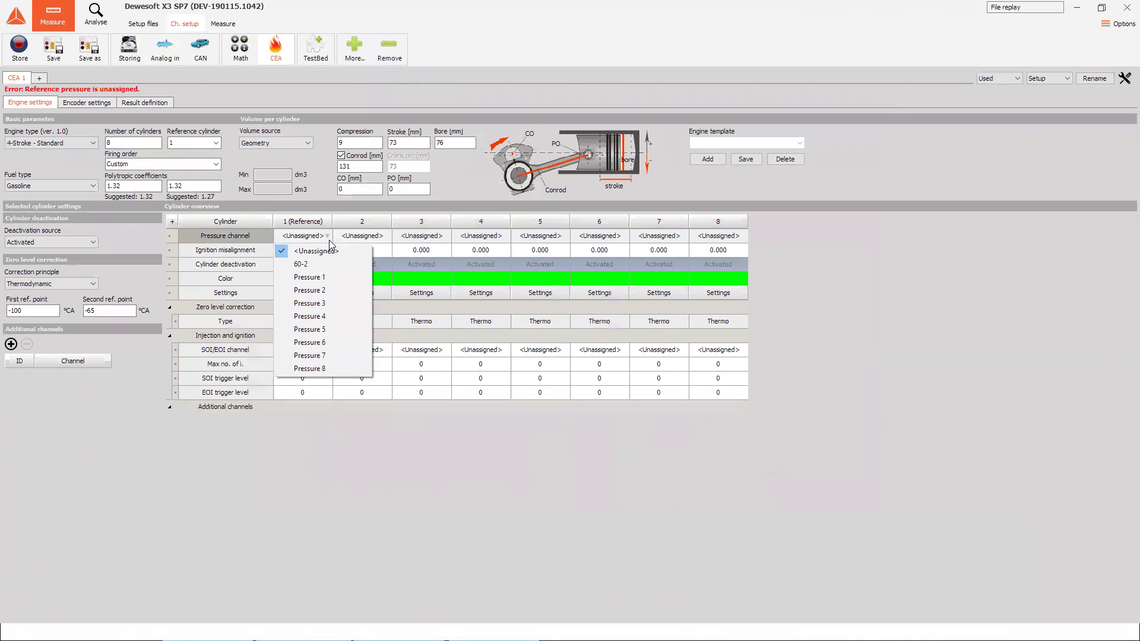
click(330, 277)
click(361, 237)
click(370, 290)
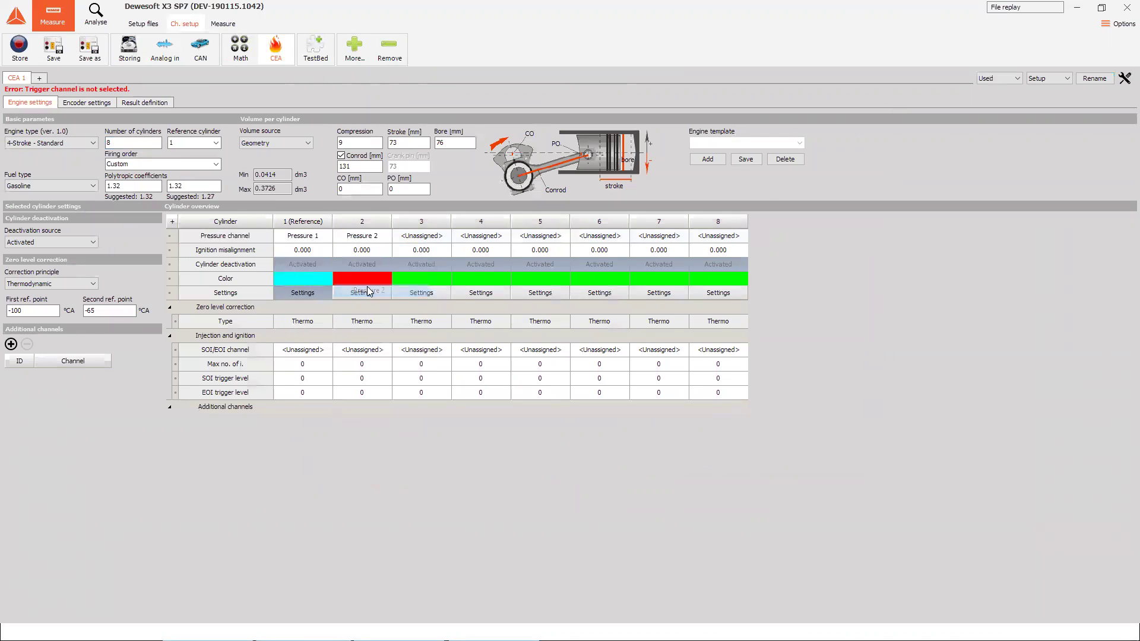
click(440, 237)
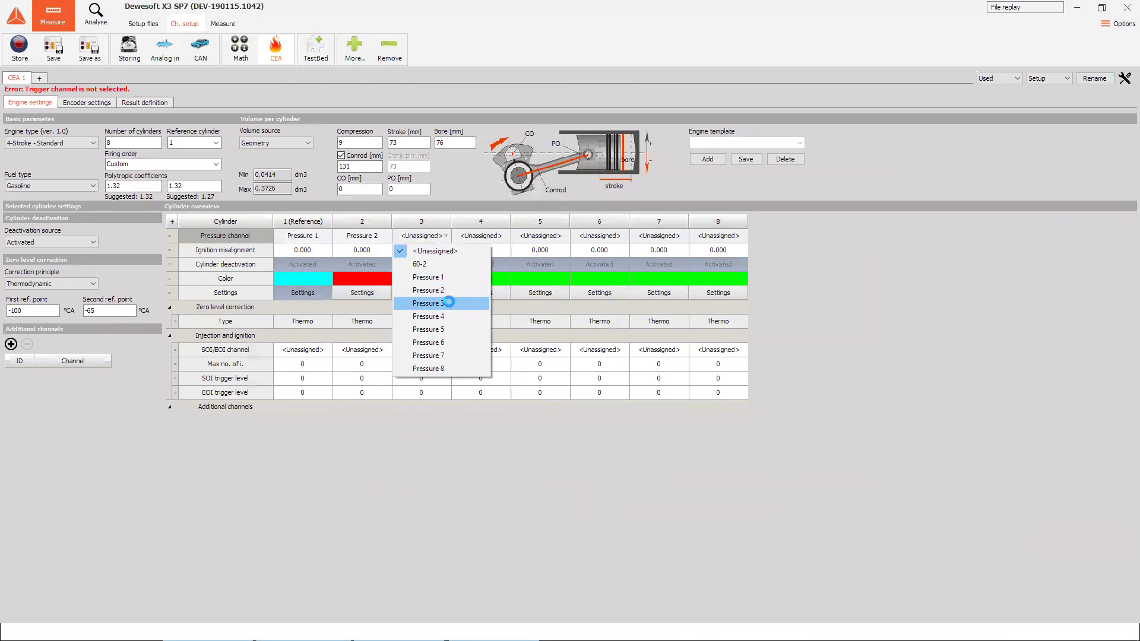
click(447, 303)
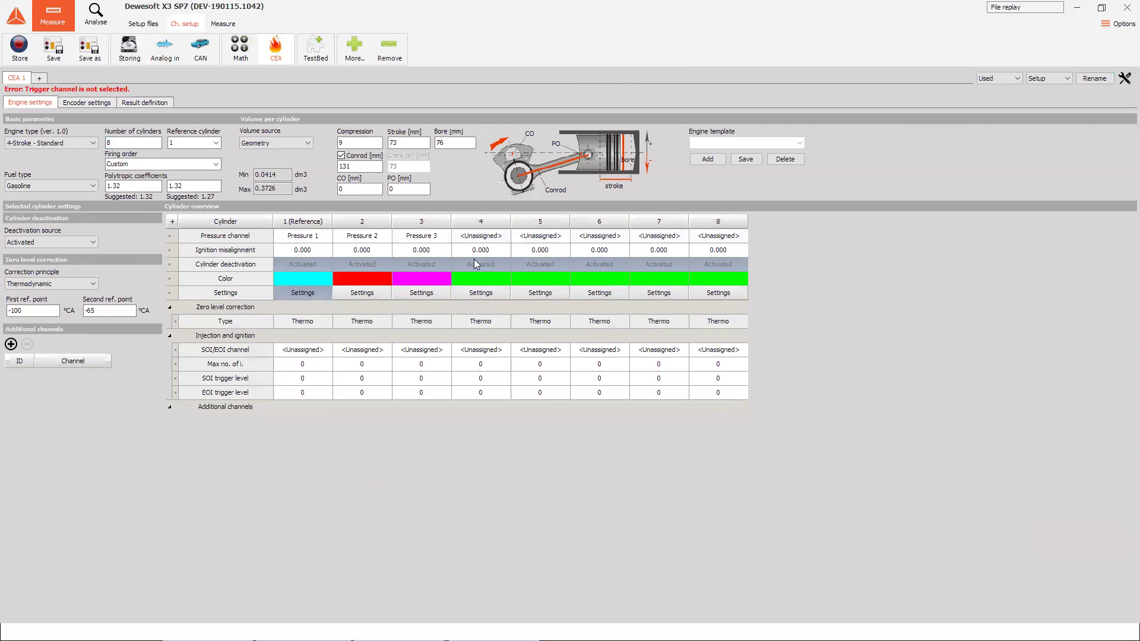
click(491, 237)
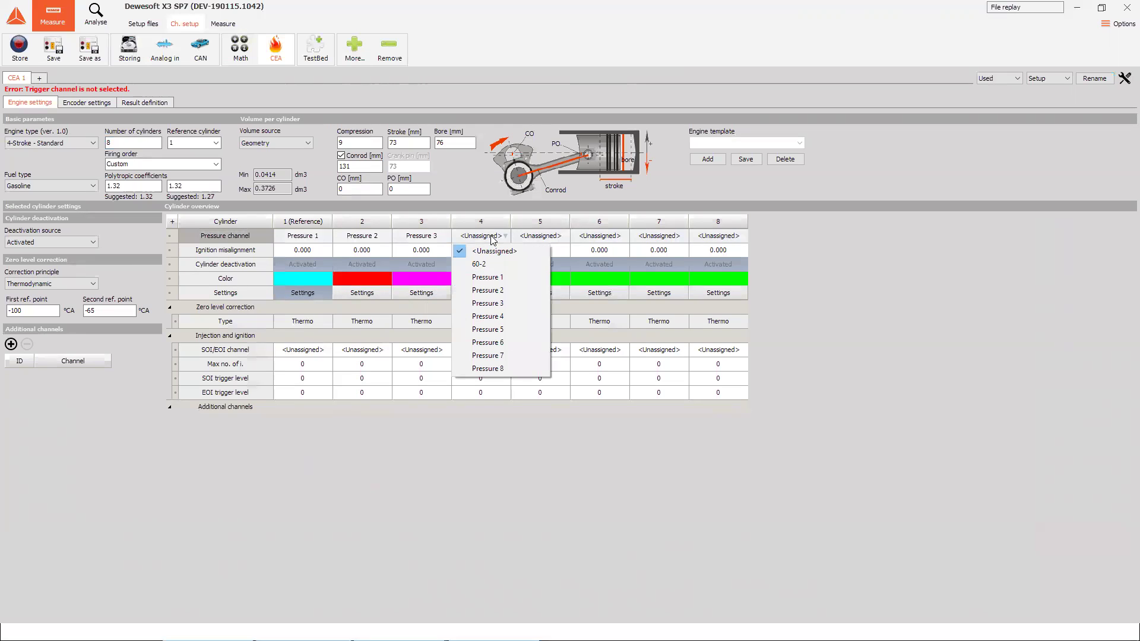
click(505, 317)
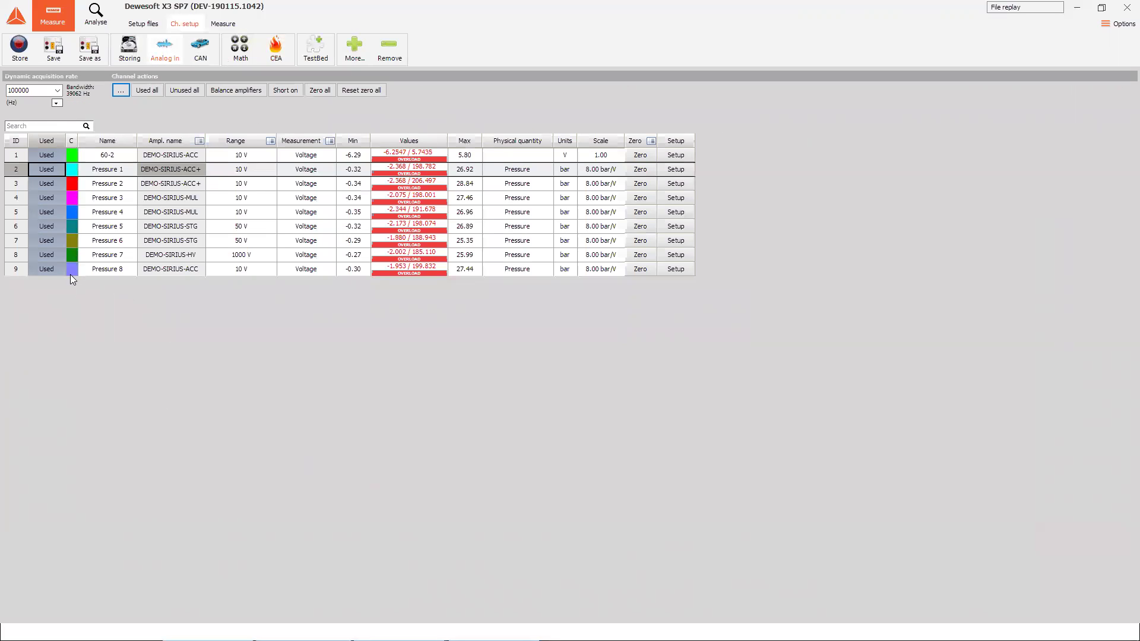
Step: Assign Pressure 5, Pressure 6, Pressure 7 and Pressure 8 as the pressure channels of cylinders 5 to 8
click(287, 51)
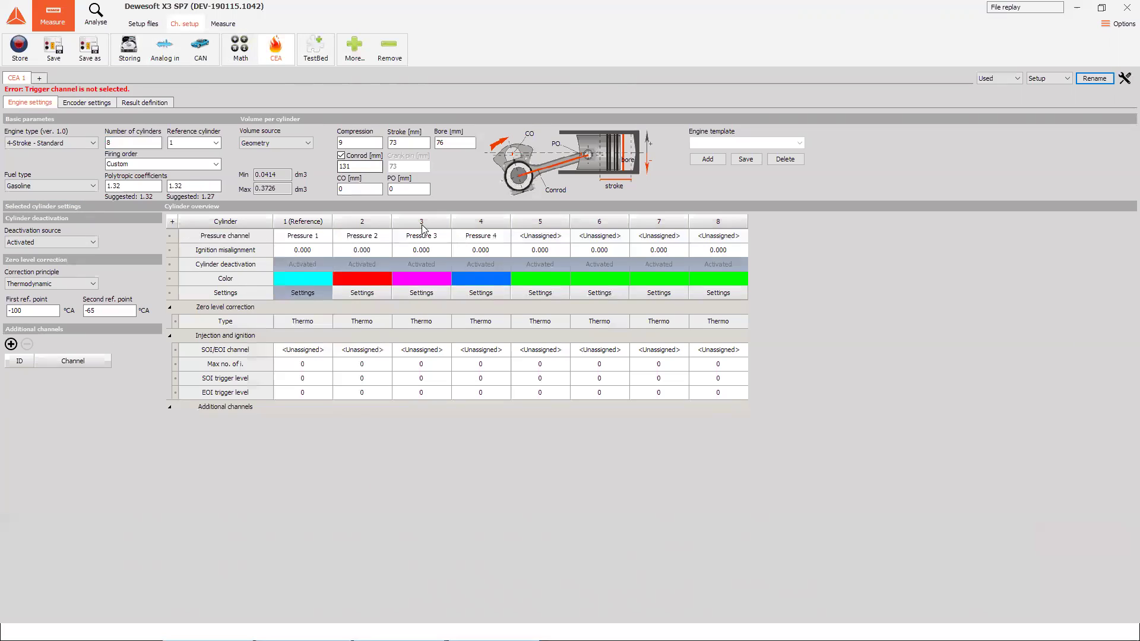
click(564, 237)
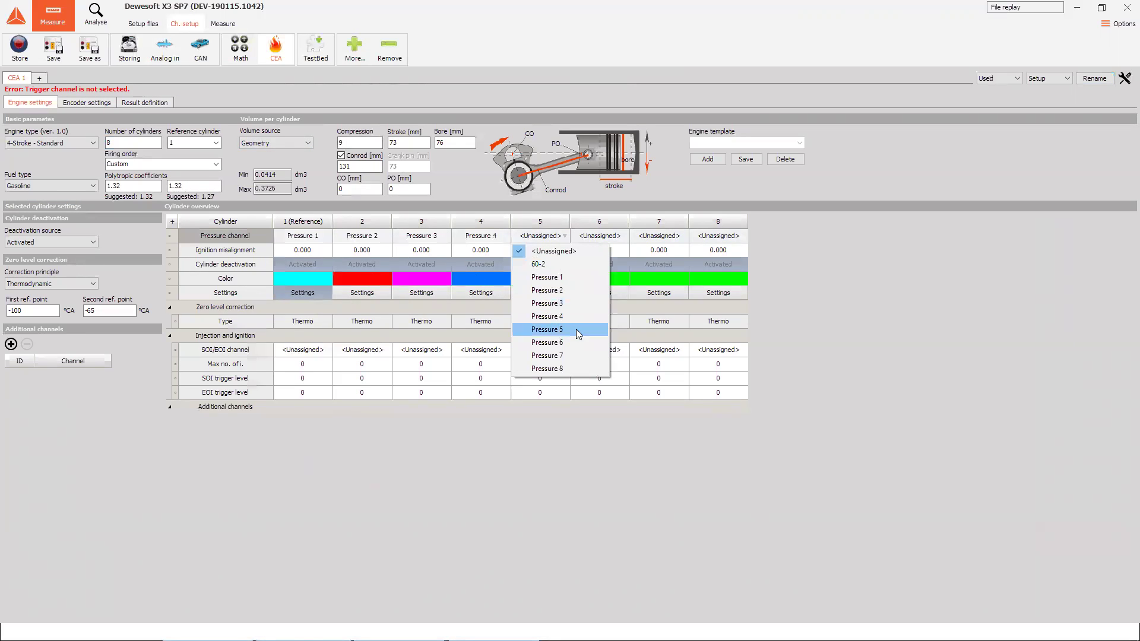
click(579, 330)
click(622, 237)
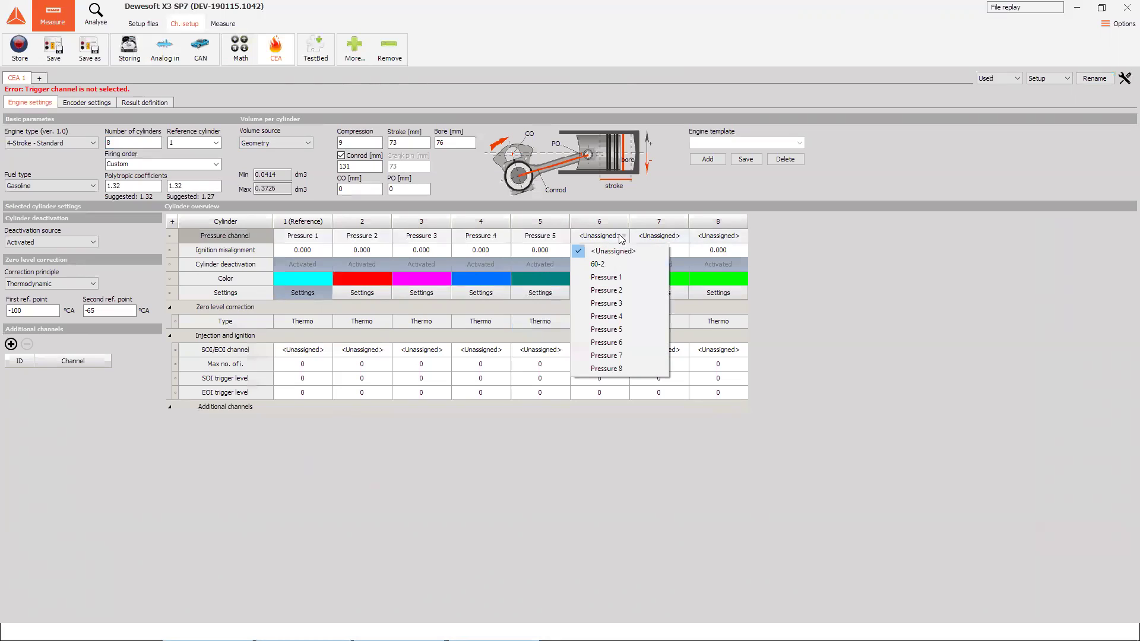
click(660, 342)
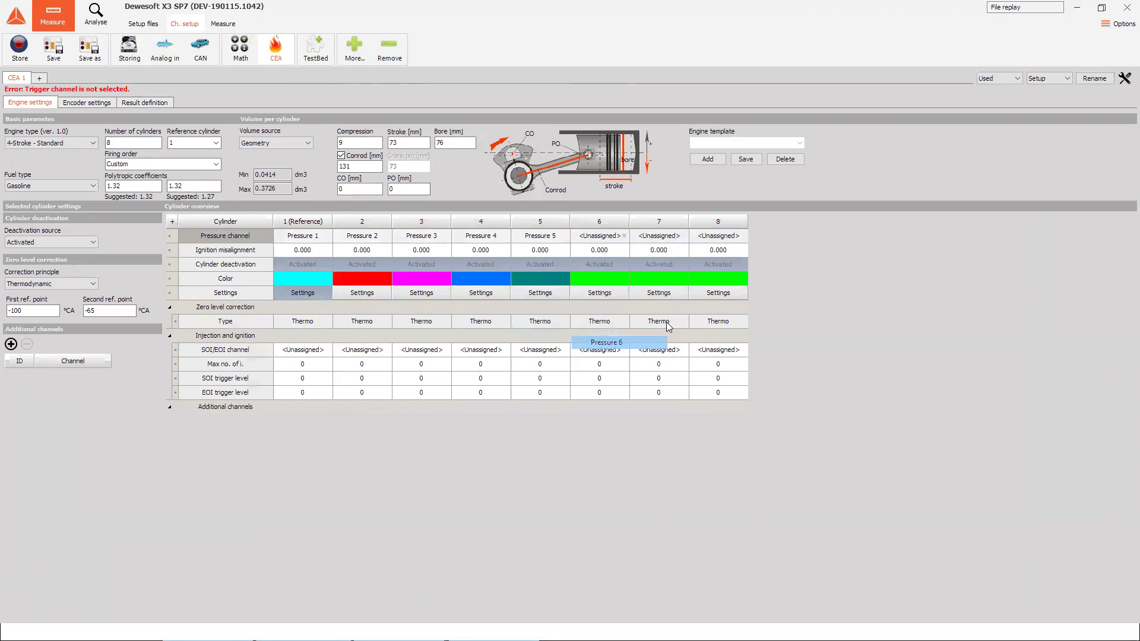
click(674, 242)
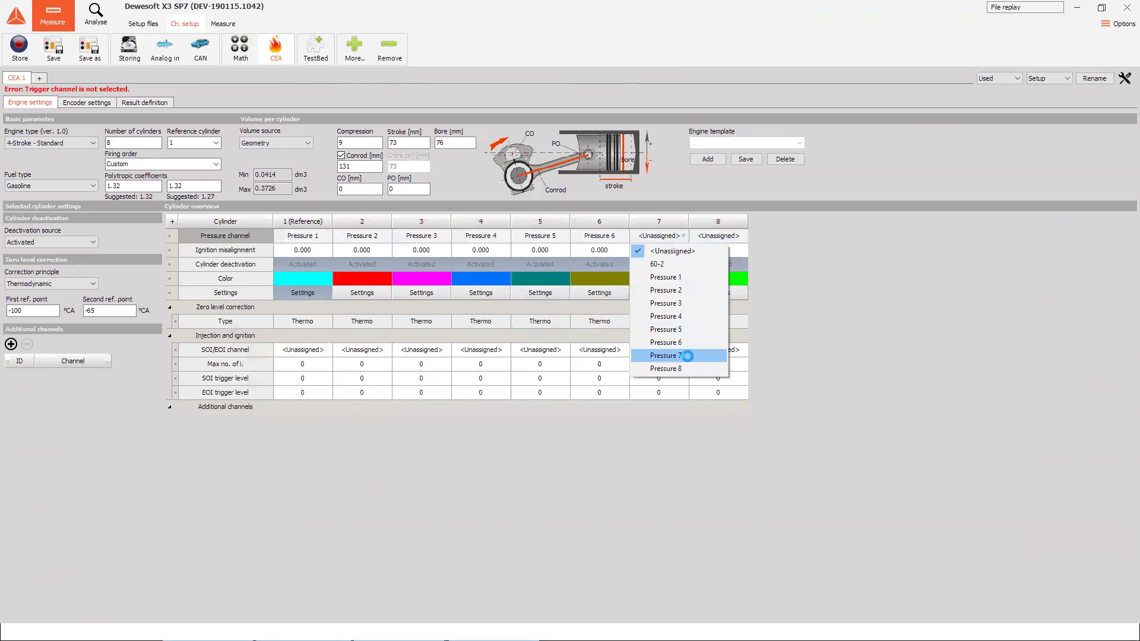
click(687, 356)
click(733, 236)
click(726, 369)
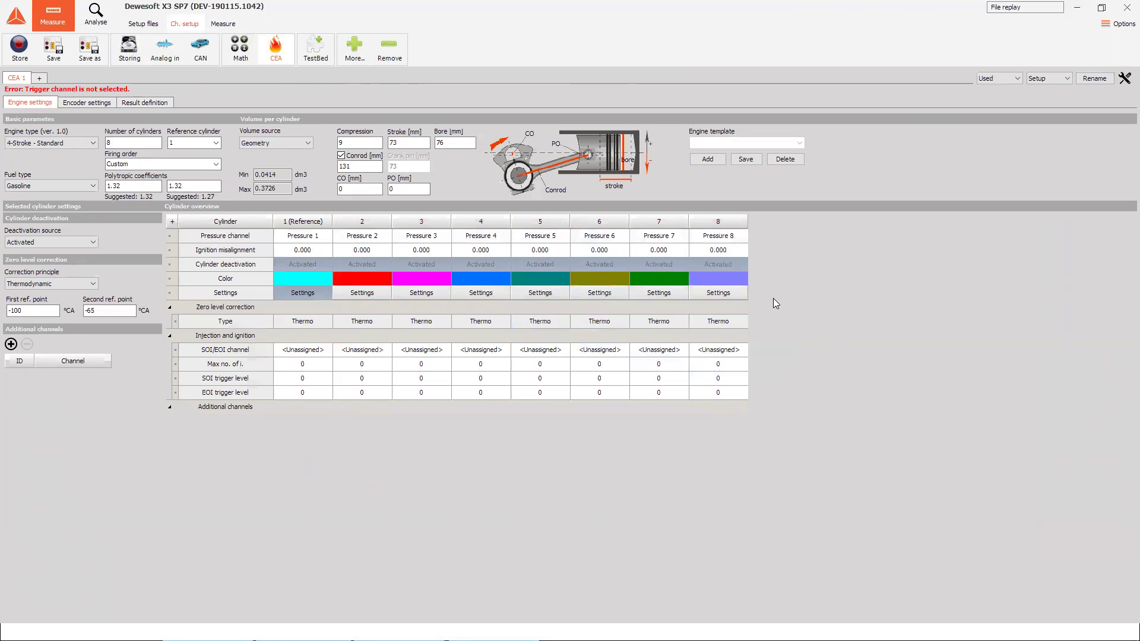
Step: Change the display color of cylinder 8 to orange
click(706, 284)
click(531, 224)
click(526, 331)
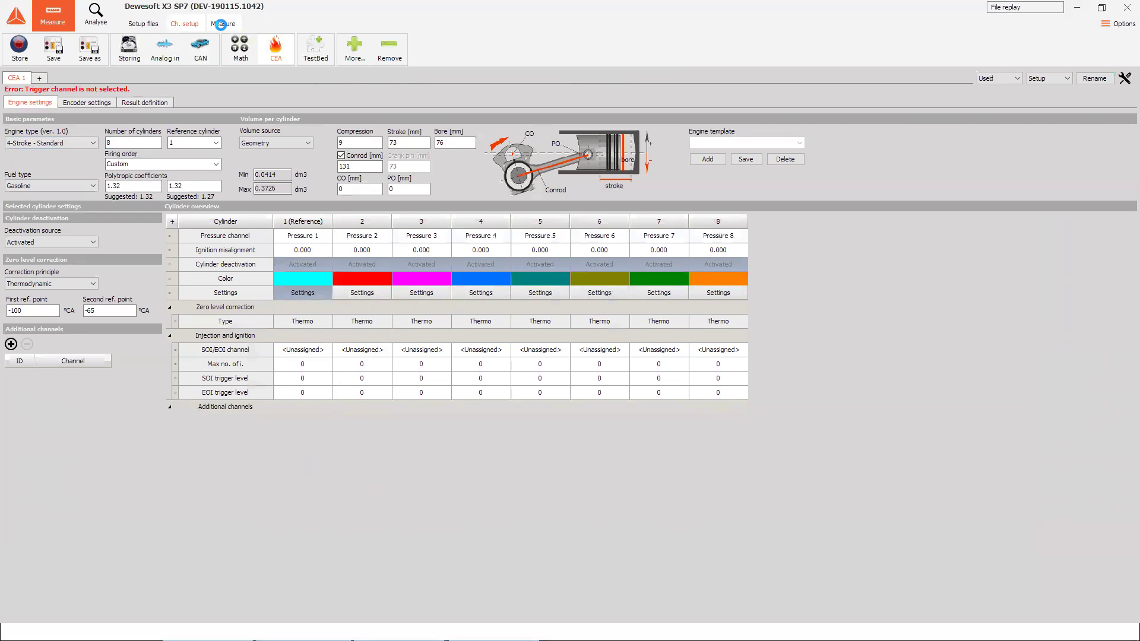
Step: Freeze the measurement recorder, zoom in on a few engine cycles and compare the 60-2 signal with the cylinder pressure peaks using the cursor
click(220, 23)
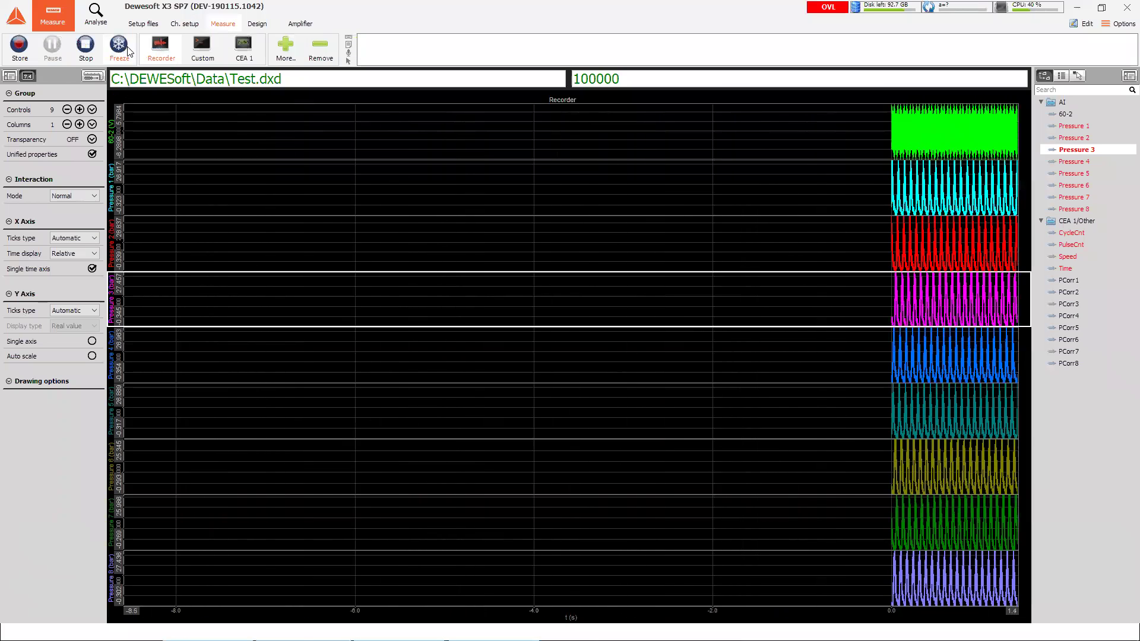
click(122, 51)
drag(287, 220, 459, 225)
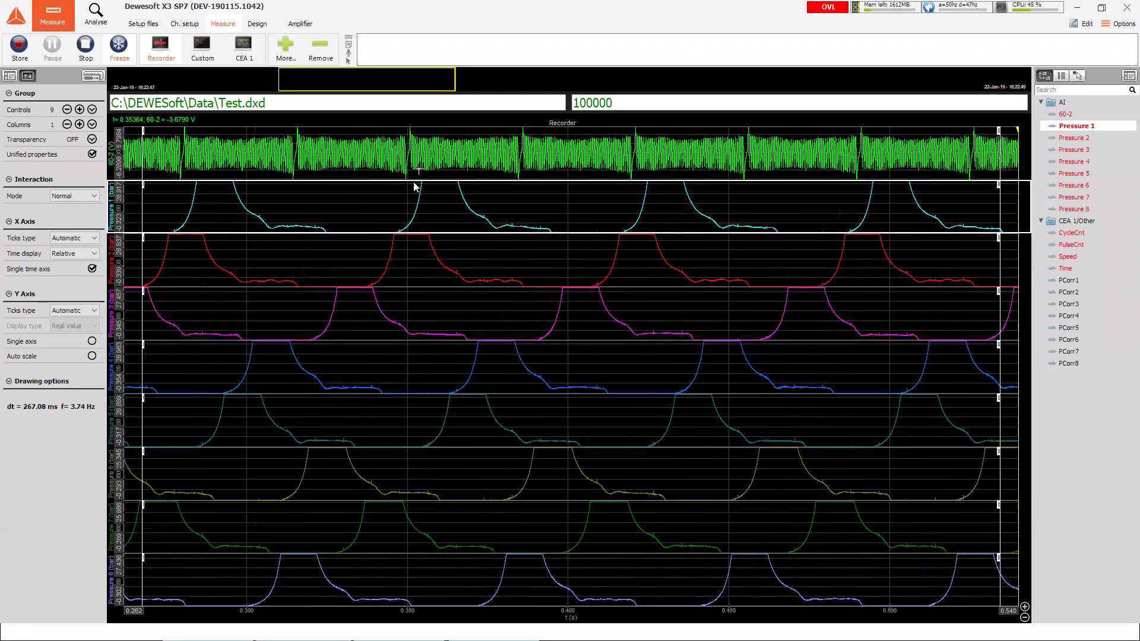
drag(1017, 167, 421, 200)
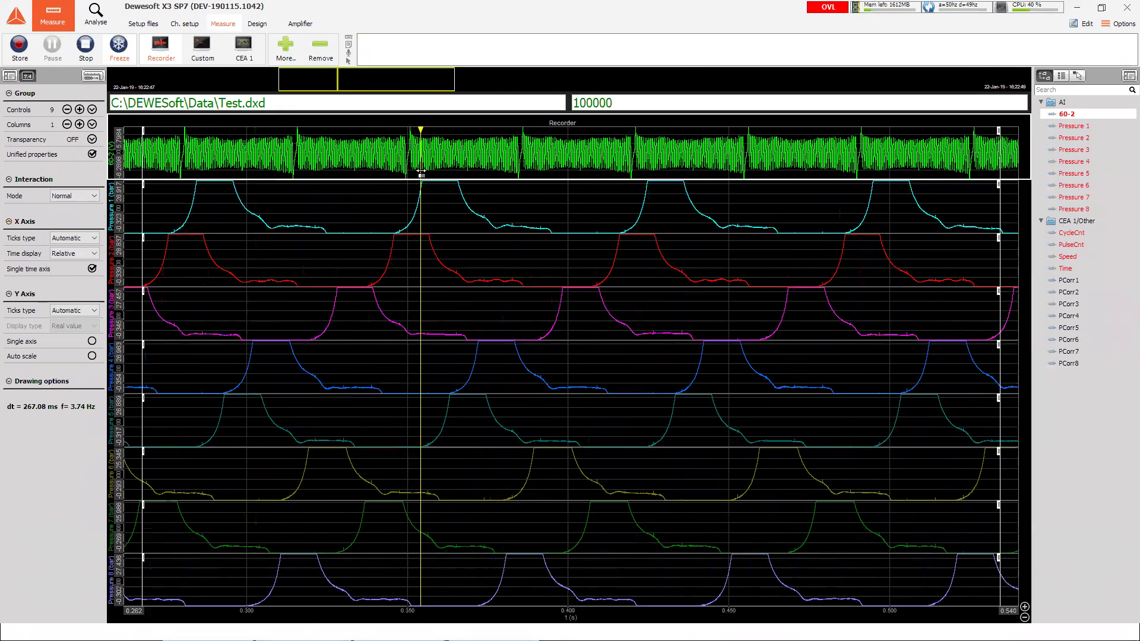
drag(421, 172, 534, 189)
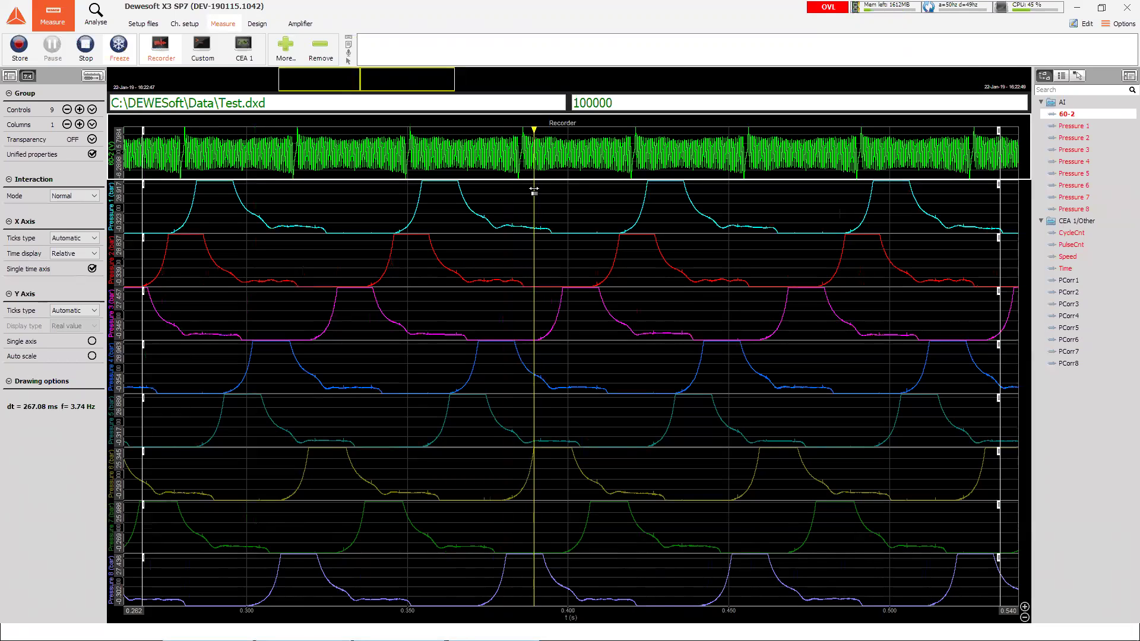
mouse_move(534, 189)
mouse_down()
mouse_move(563, 195)
mouse_move(521, 193)
mouse_move(535, 200)
mouse_up()
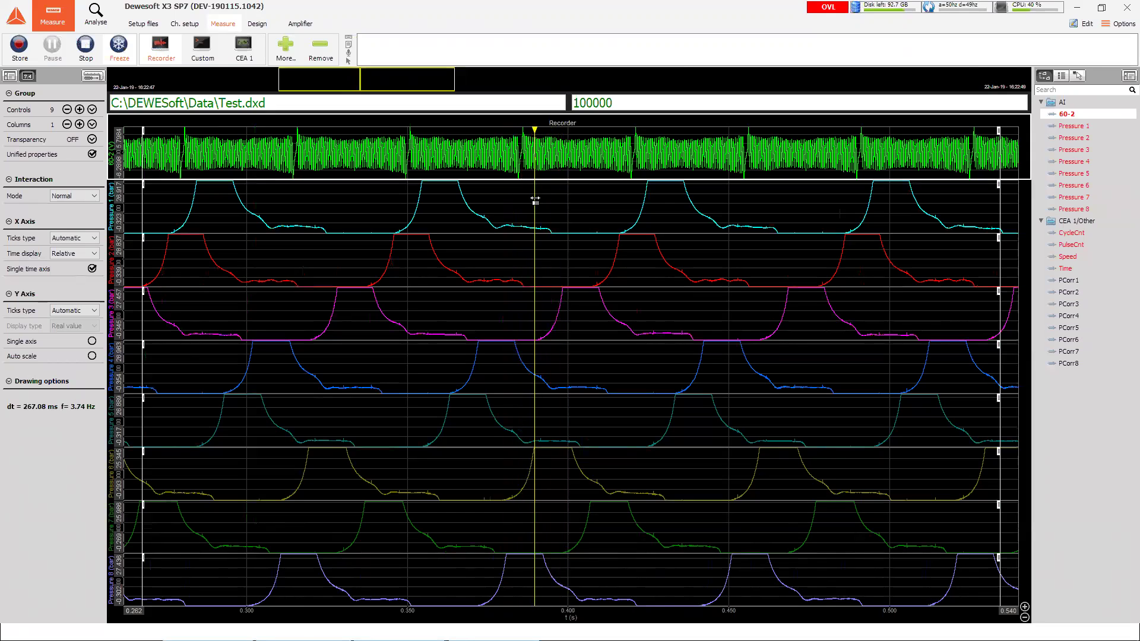
Step: Set the engine's firing order to 1-5-4-8-6-3-7-2 in the combustion analysis setup
click(185, 24)
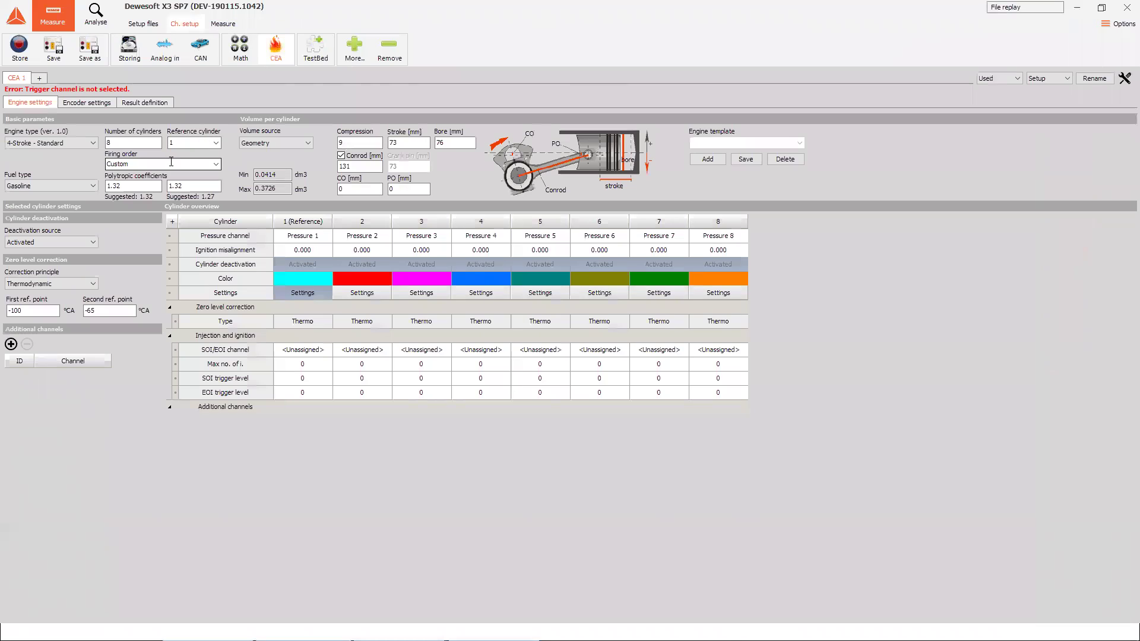
click(208, 165)
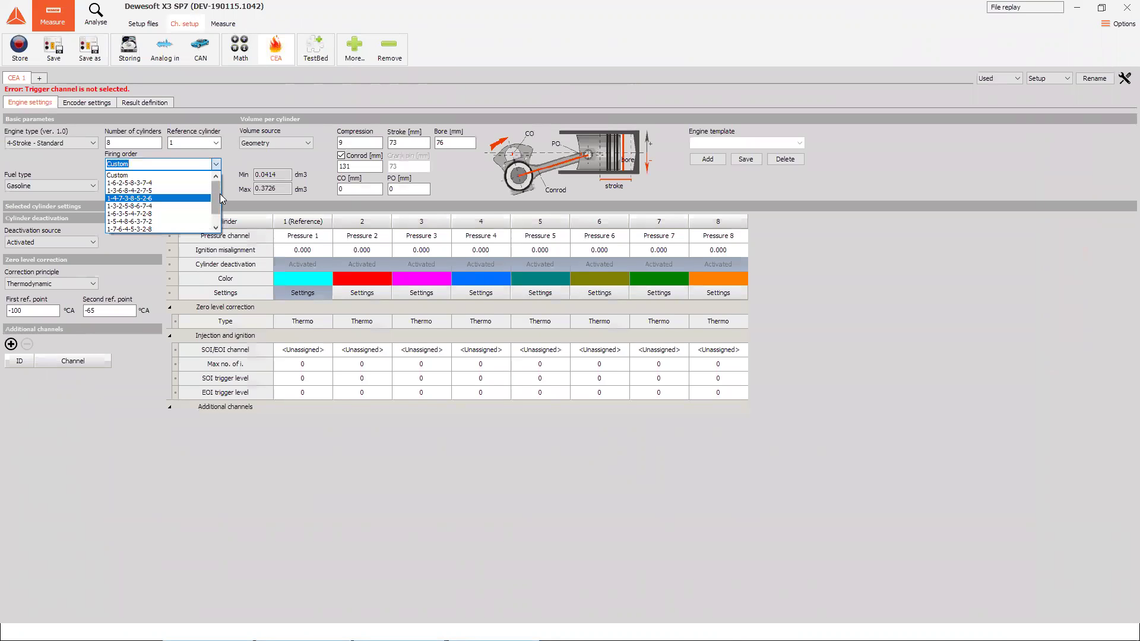
scroll(218, 210, down, 2)
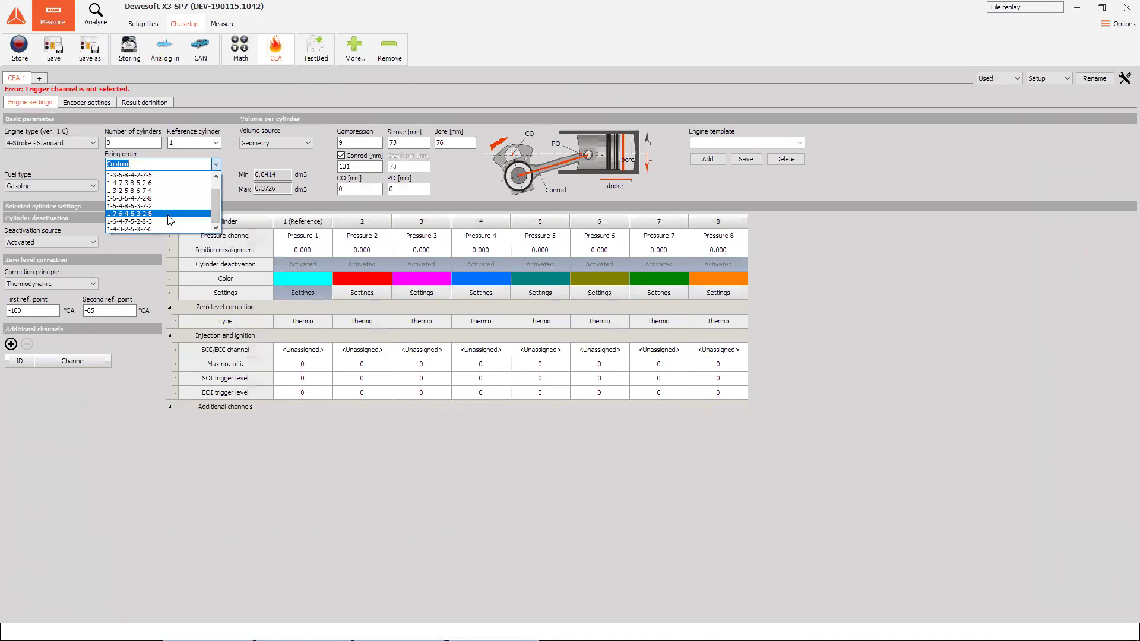
click(123, 207)
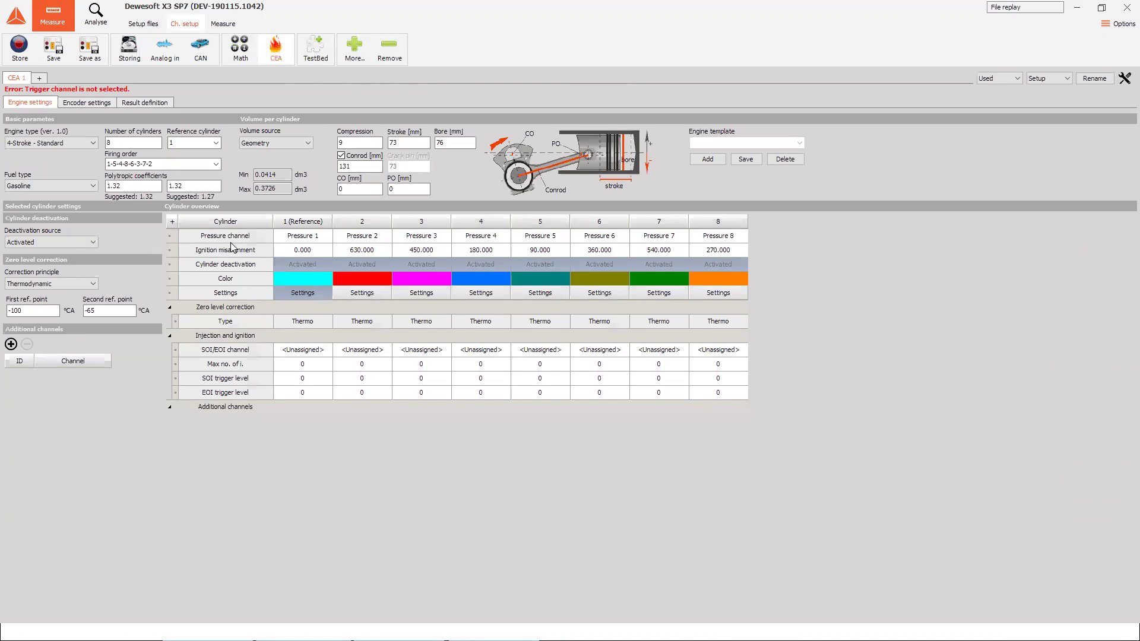
Step: Examine the available deactivation source options for cylinder 2
click(358, 297)
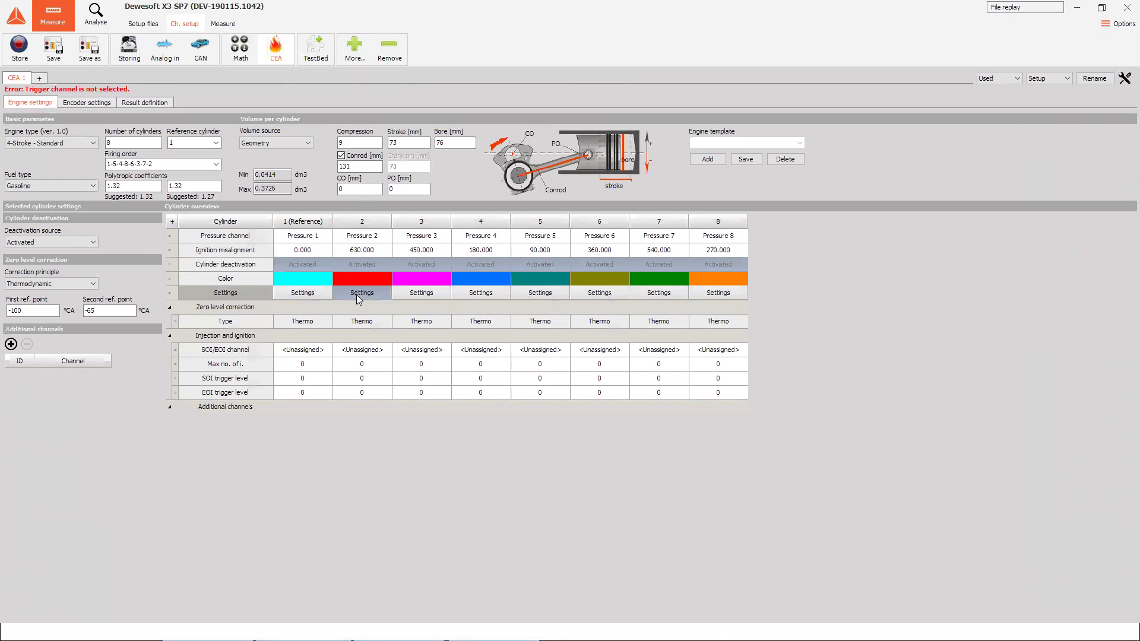
click(54, 245)
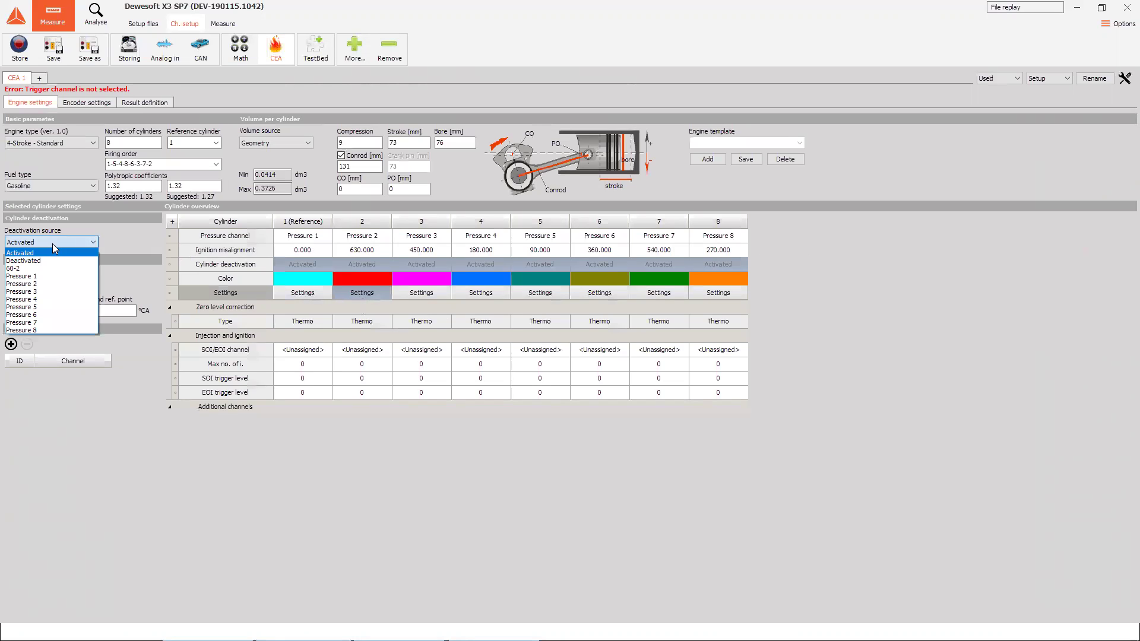
click(116, 247)
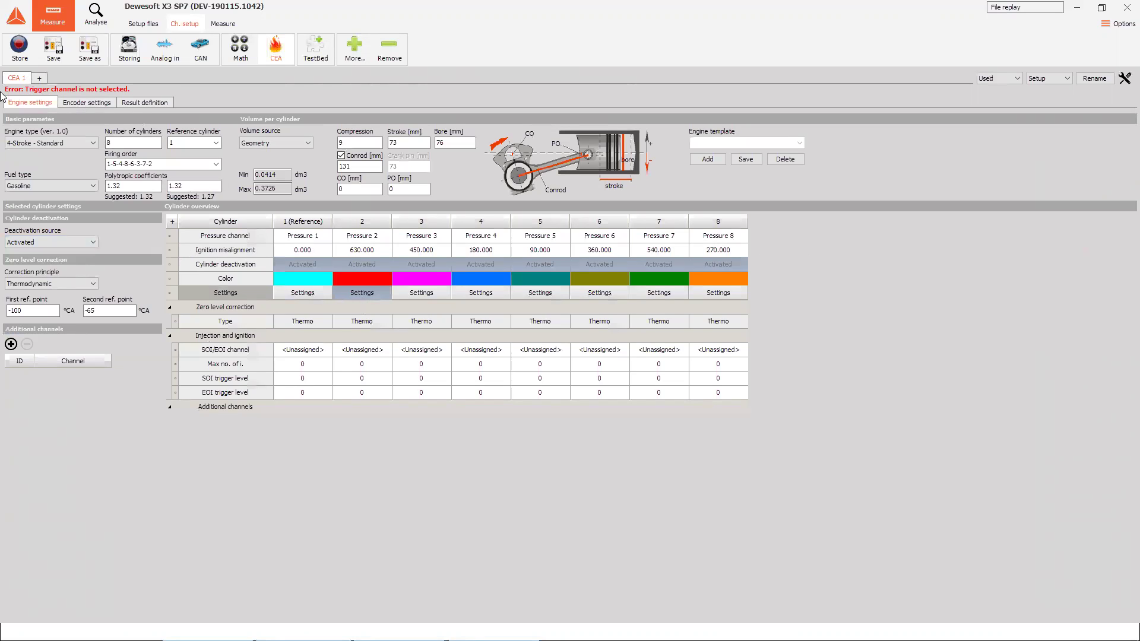
Step: Set the encoder type to 60-2 (Analog) and connect it to the 60-2 channel
click(79, 104)
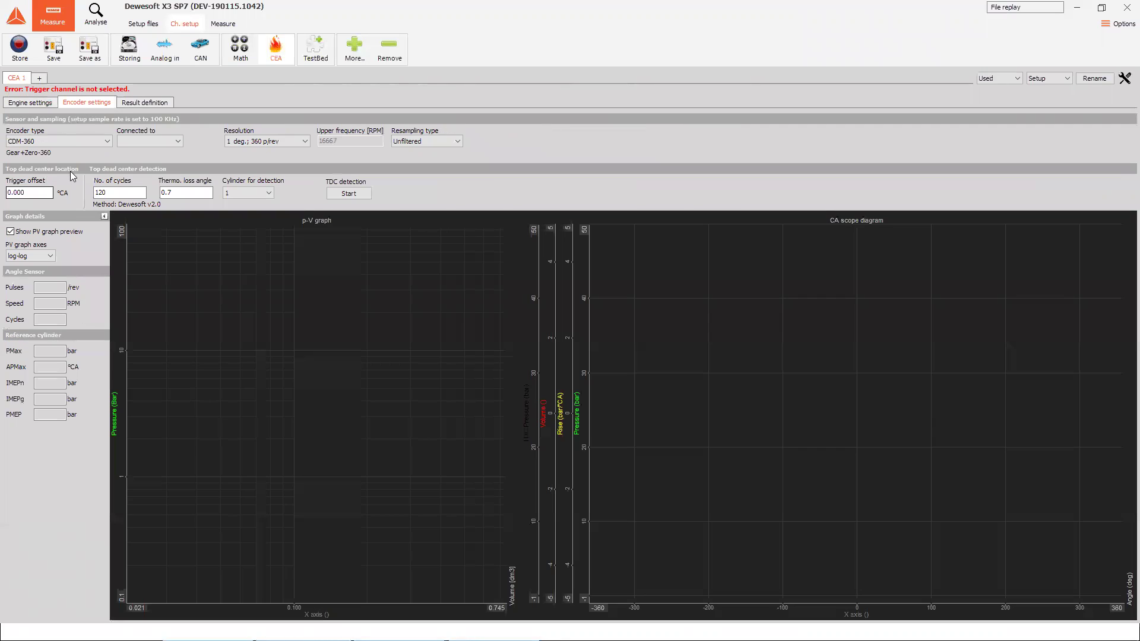
click(64, 144)
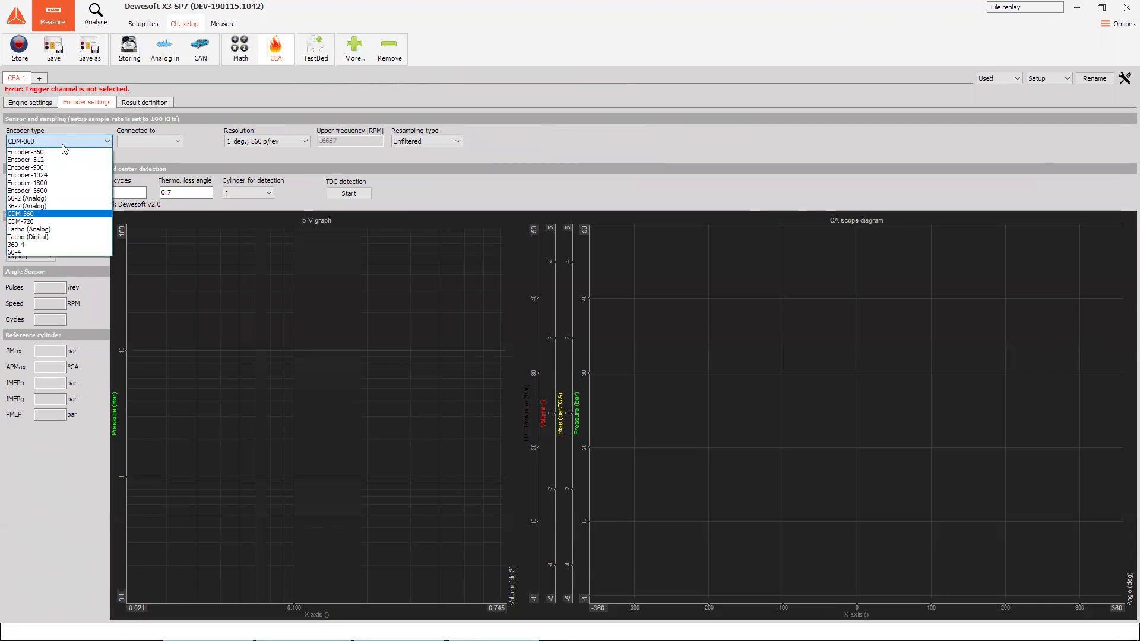
click(27, 198)
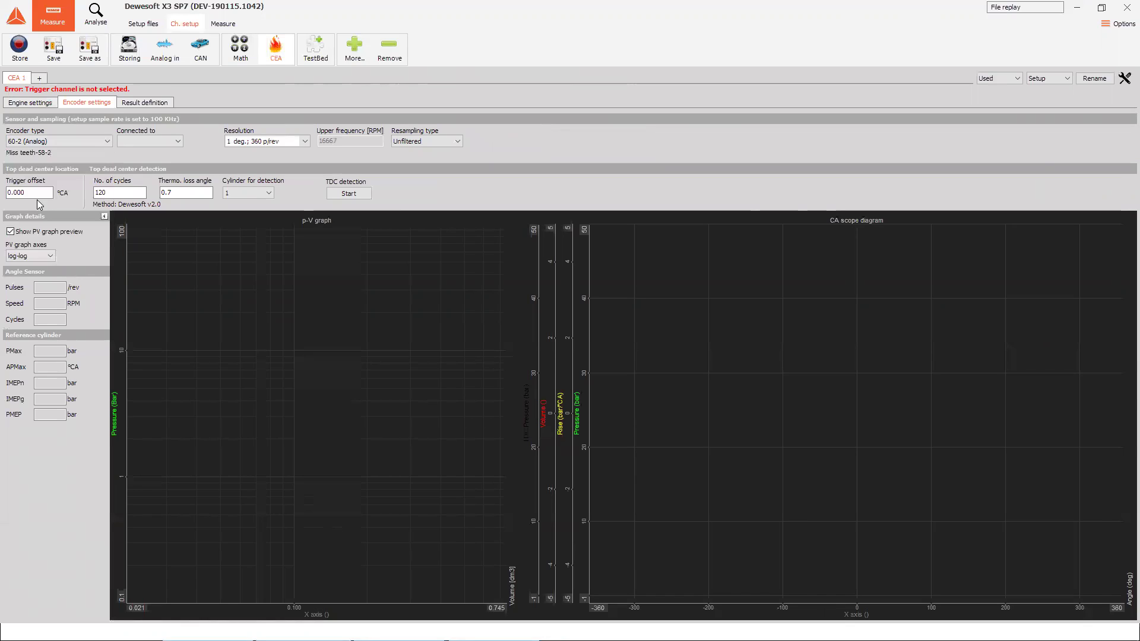
click(131, 141)
click(125, 153)
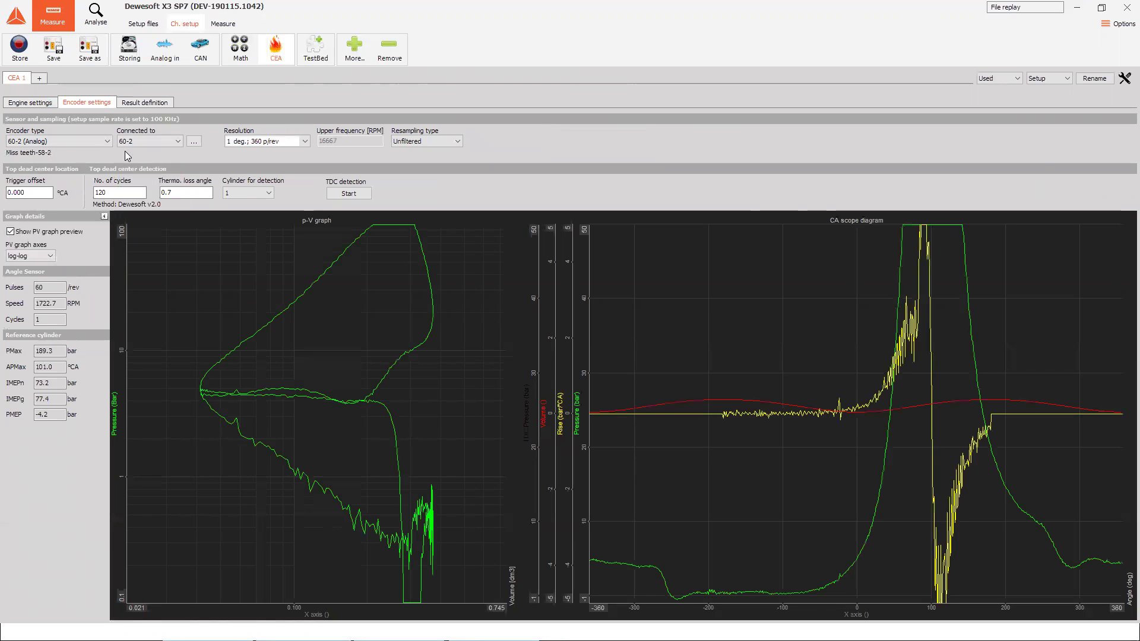
Step: Set the top dead center trigger offset to 80 °CA
drag(27, 192, 1, 191)
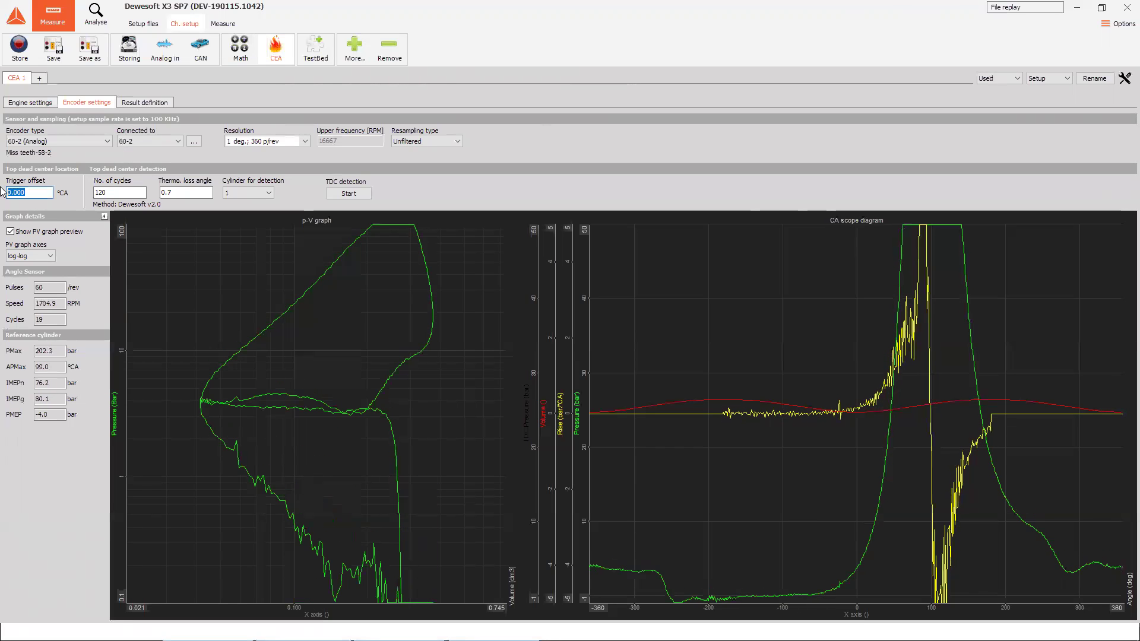
text(80)
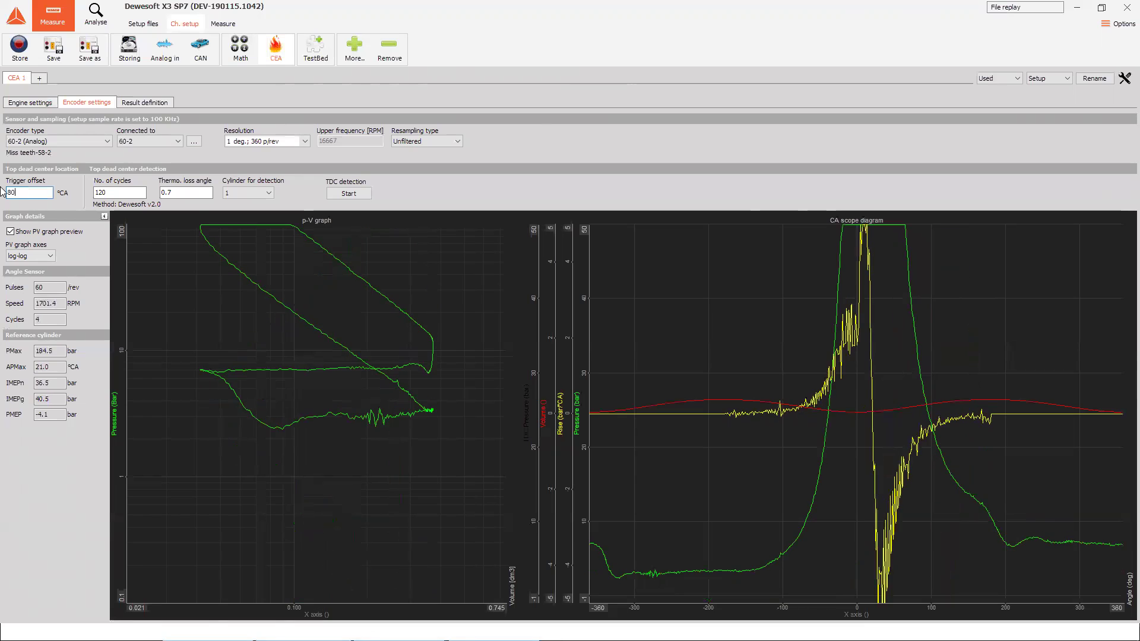
click(130, 189)
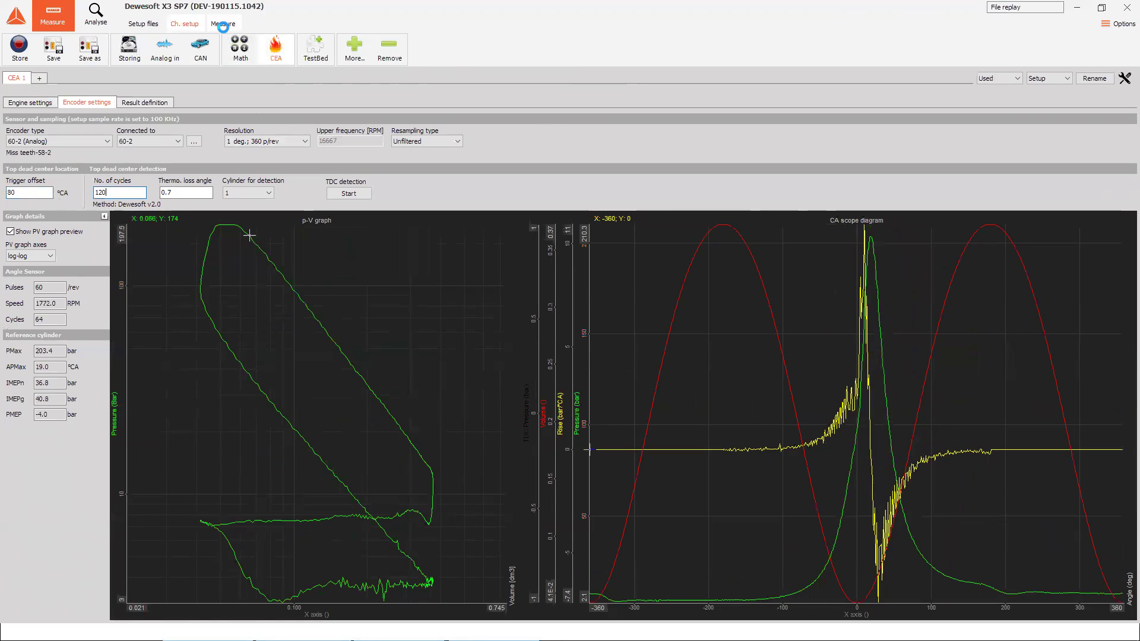
Step: On the CEA 1 measurement display, shorten the pressure recorder's time span and plot all its pressure channels on a single axis
click(223, 24)
click(244, 58)
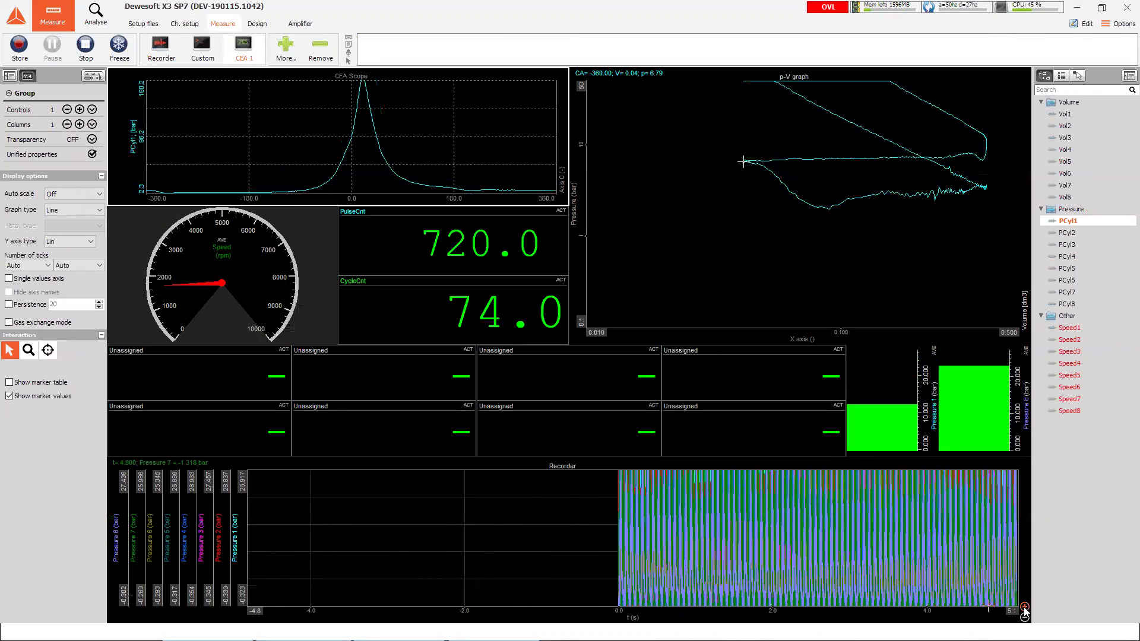
click(1023, 609)
click(1024, 607)
click(1024, 607)
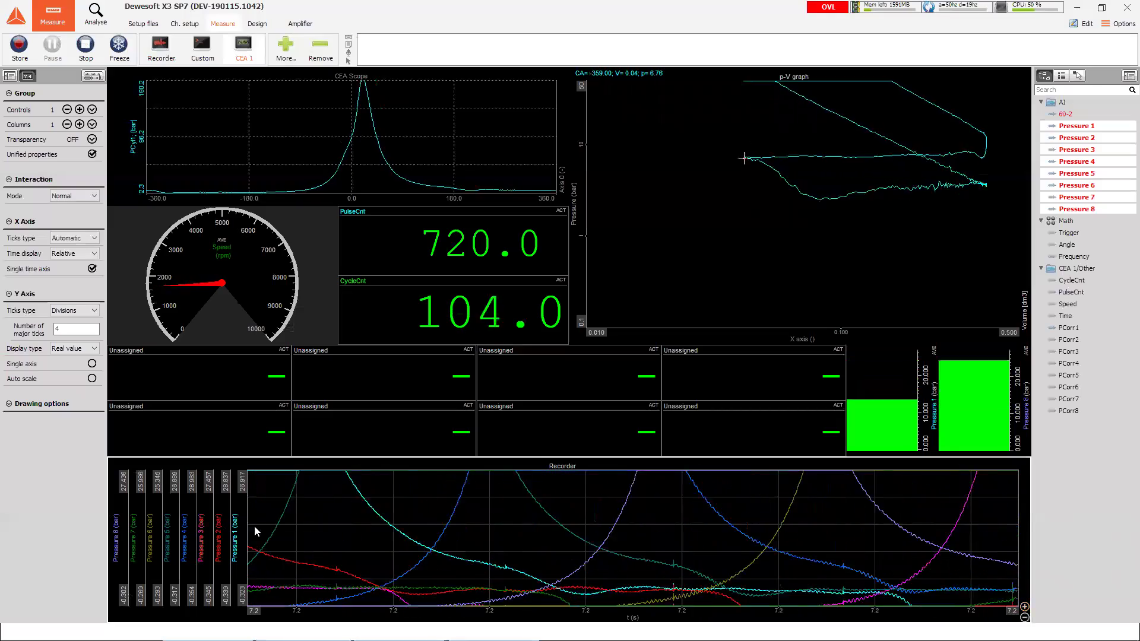
click(92, 364)
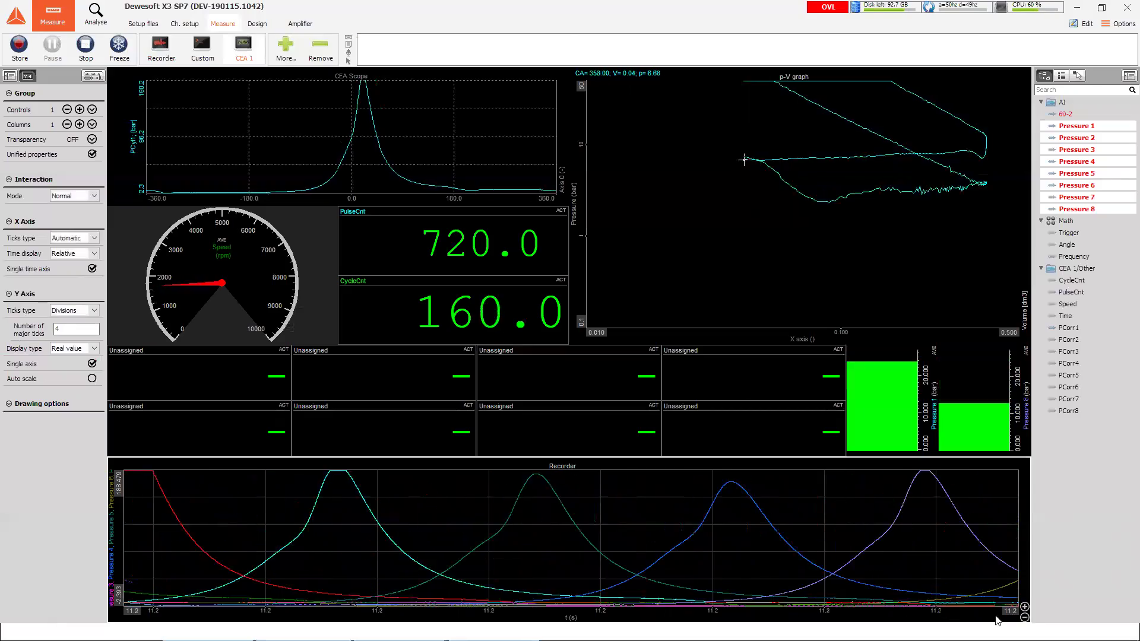
click(1032, 617)
click(1032, 616)
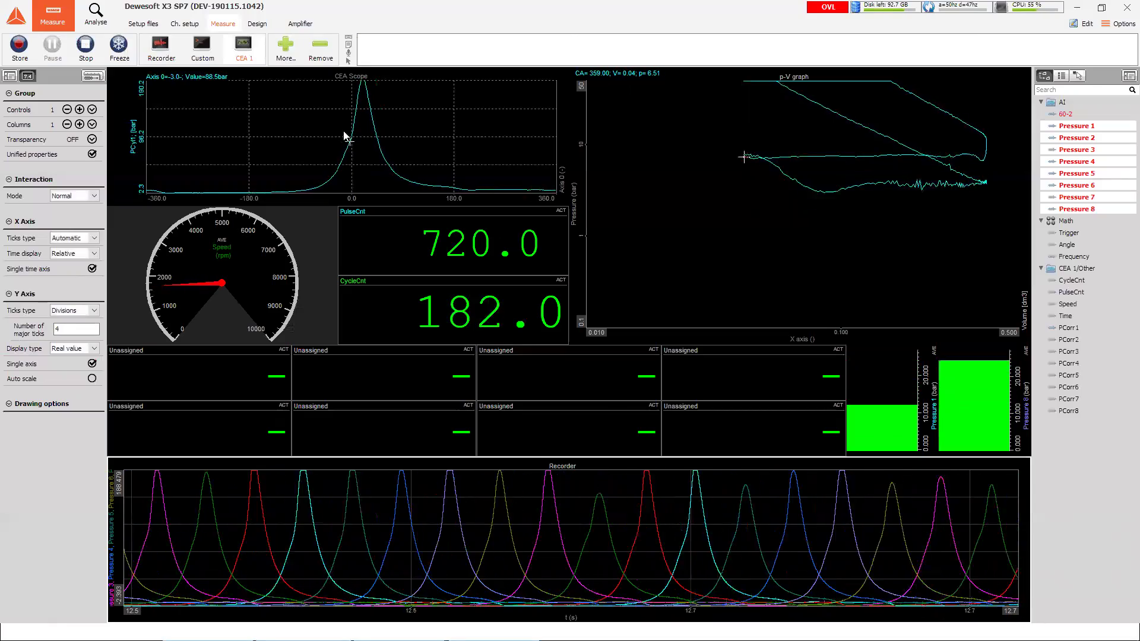
Step: Add PCyl2 through PCyl8 to the CEA scope and use a single values axis for all curves
click(216, 145)
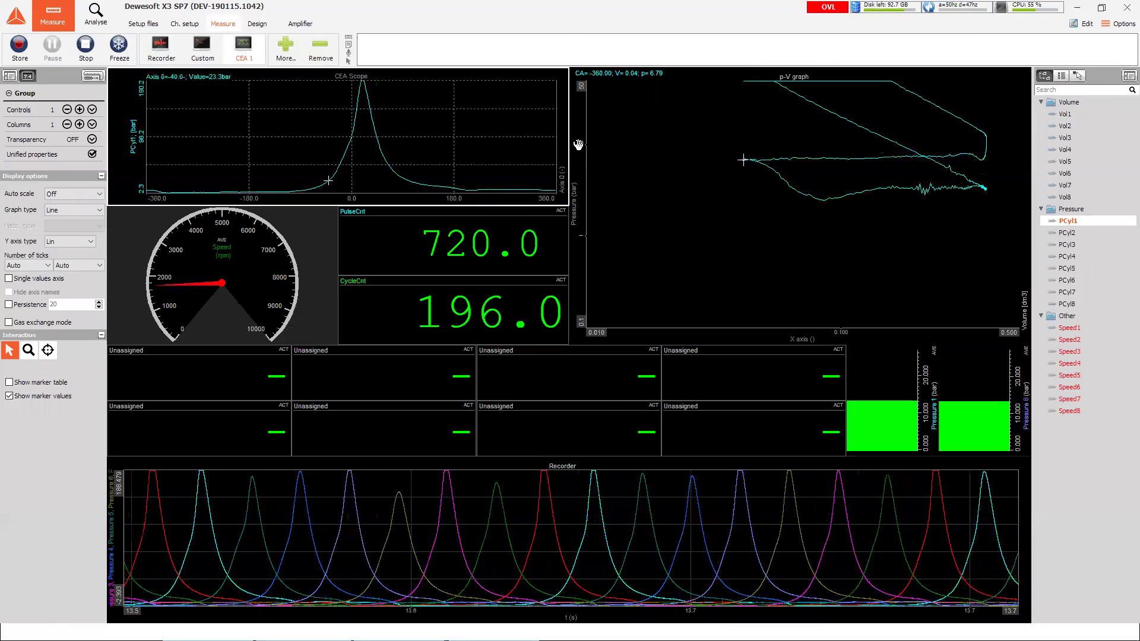
click(1068, 233)
drag(1073, 256, 1076, 305)
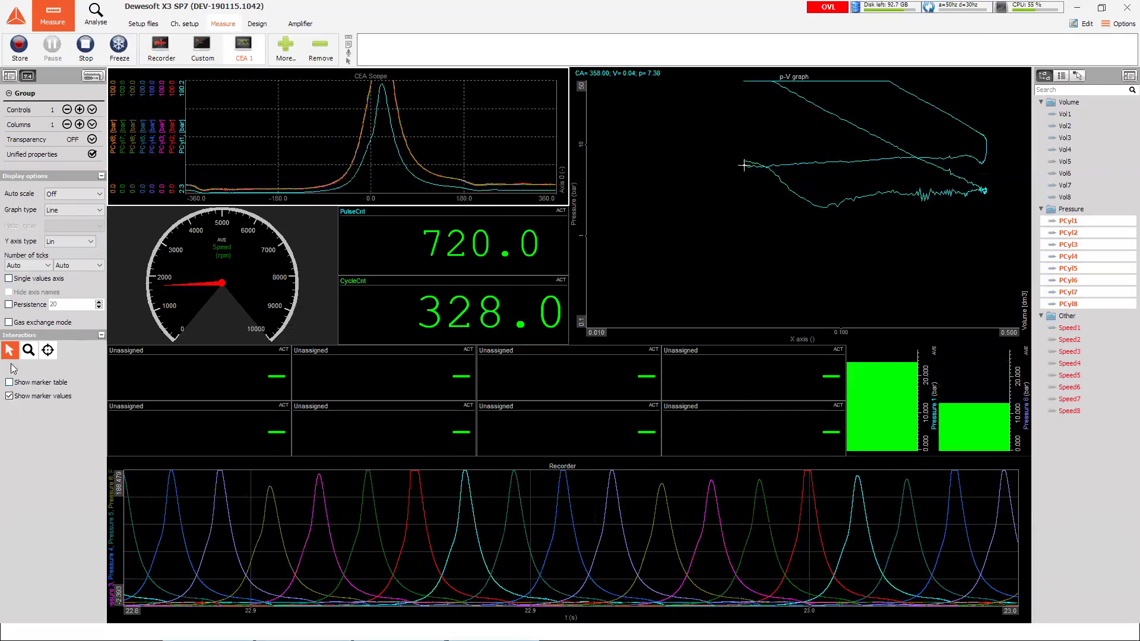
click(9, 278)
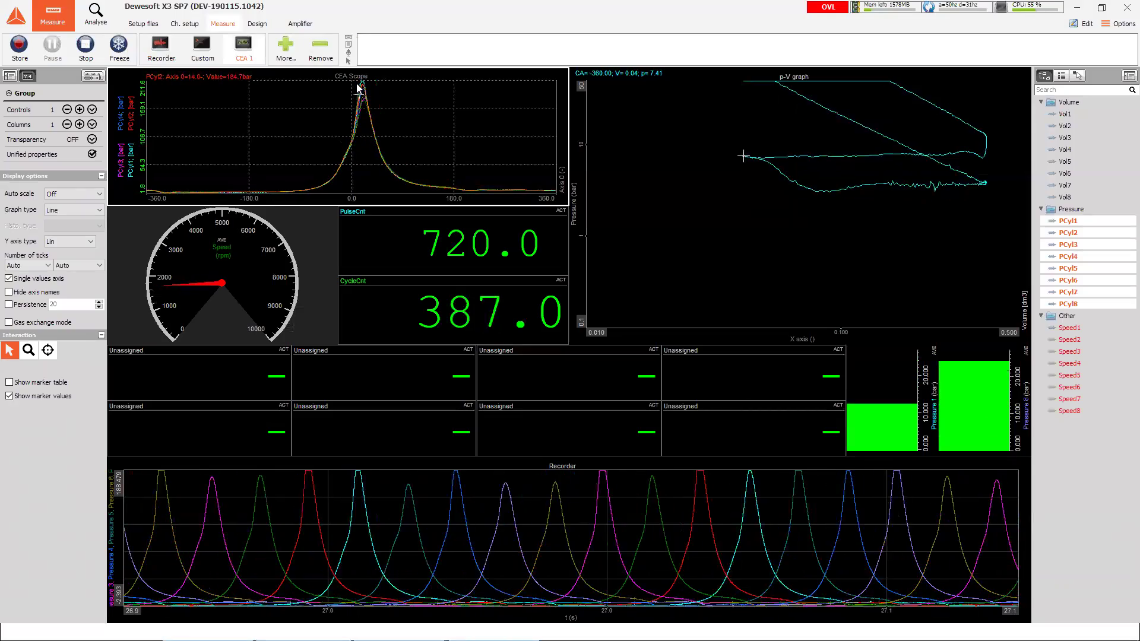
Step: Remove PCyl8 through PCyl2 from the CEA scope, keeping only PCyl1
click(1071, 303)
click(1069, 292)
click(1069, 281)
click(1069, 268)
click(1069, 256)
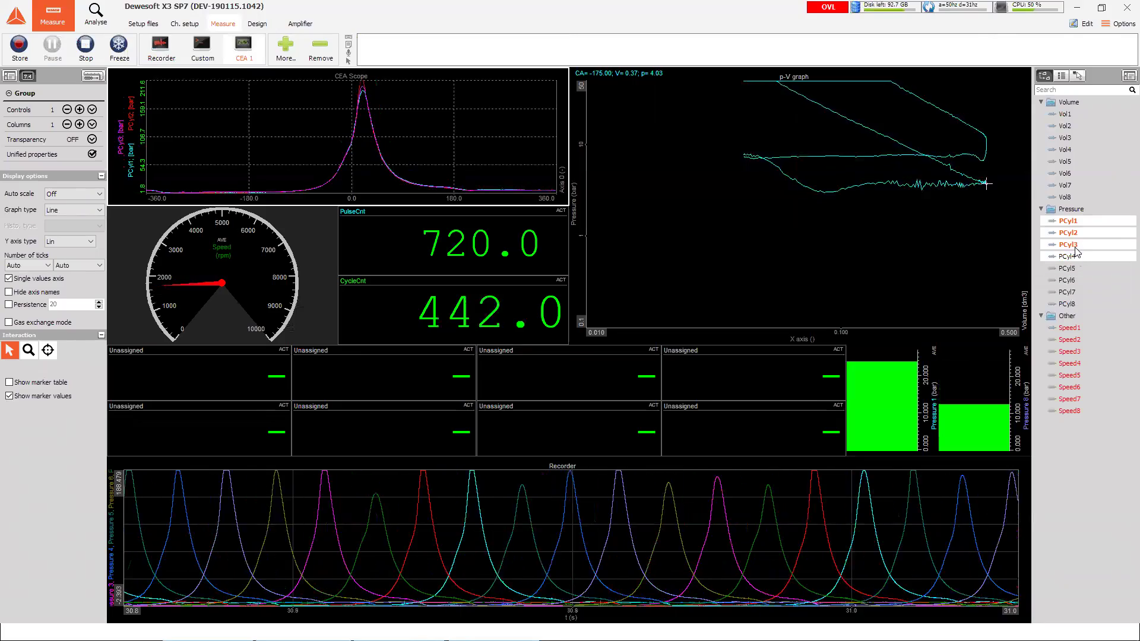
click(1069, 244)
click(1069, 233)
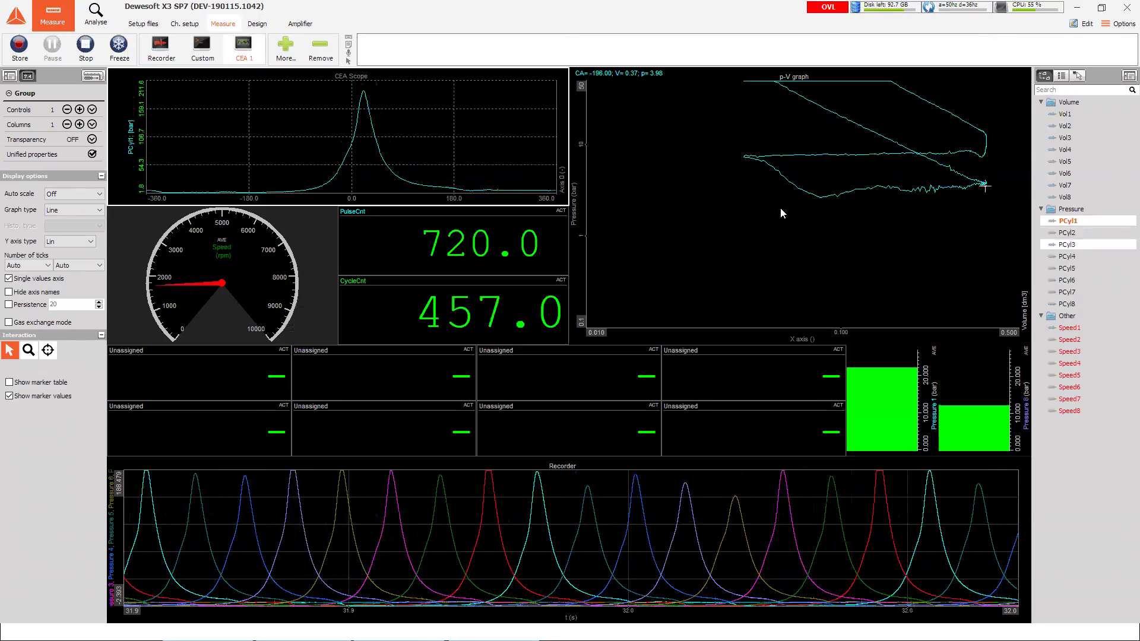
Step: Rescale the p-V graph's pressure axis to fit the whole curve, and select the first unassigned digital meter
click(605, 187)
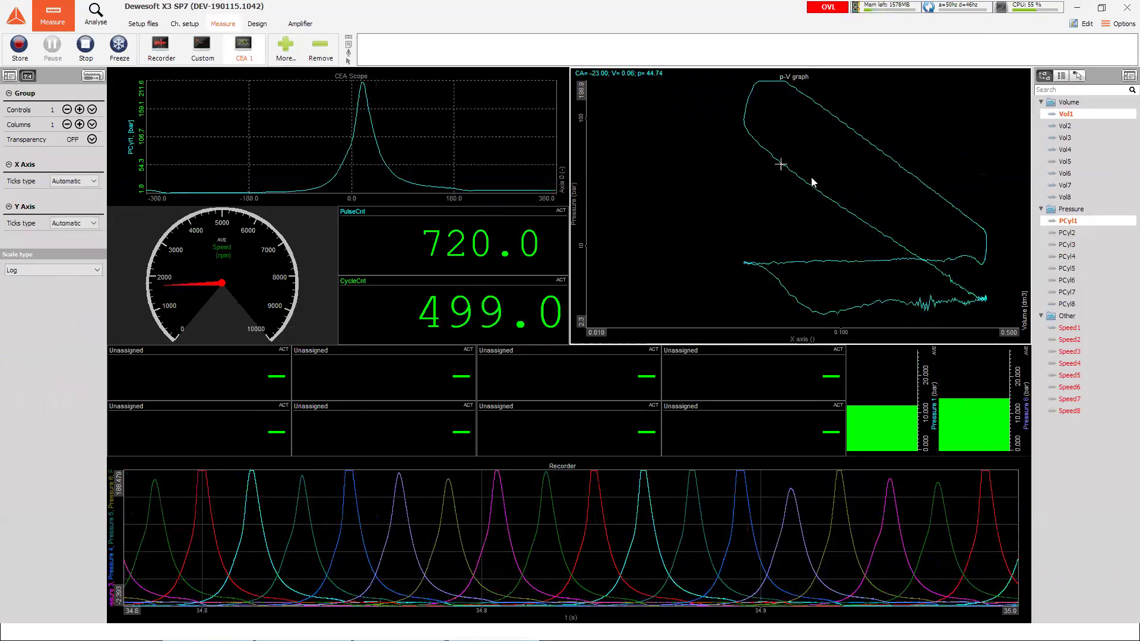
click(227, 386)
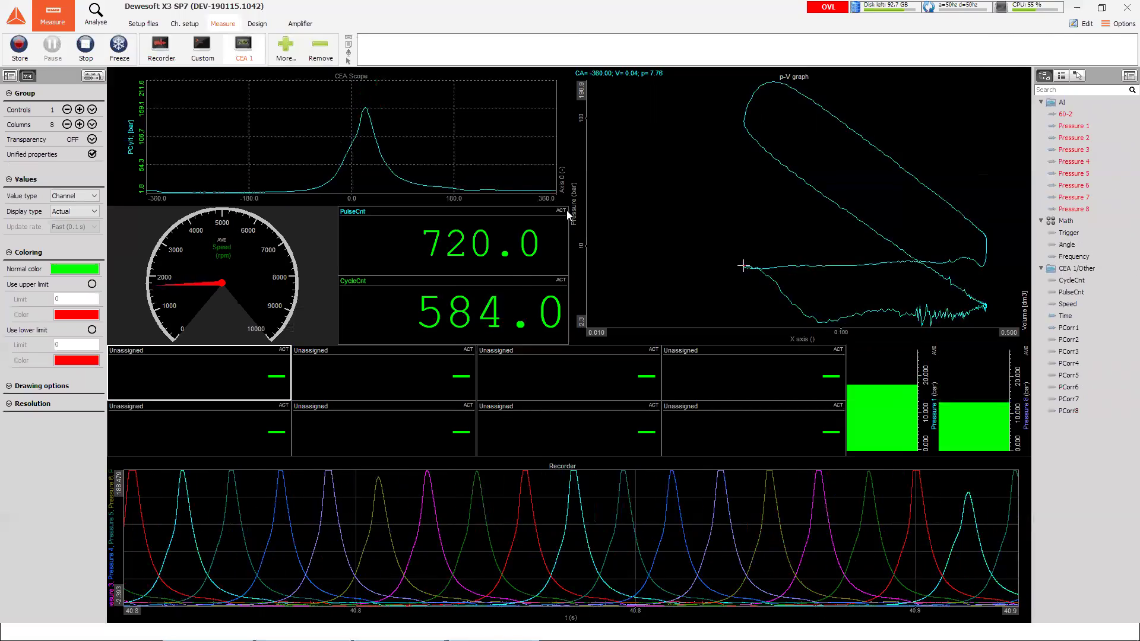
Step: Set the deactivation source of cylinder 2 to Deactivated in the engine settings, and select the settings of cylinder 3
click(185, 23)
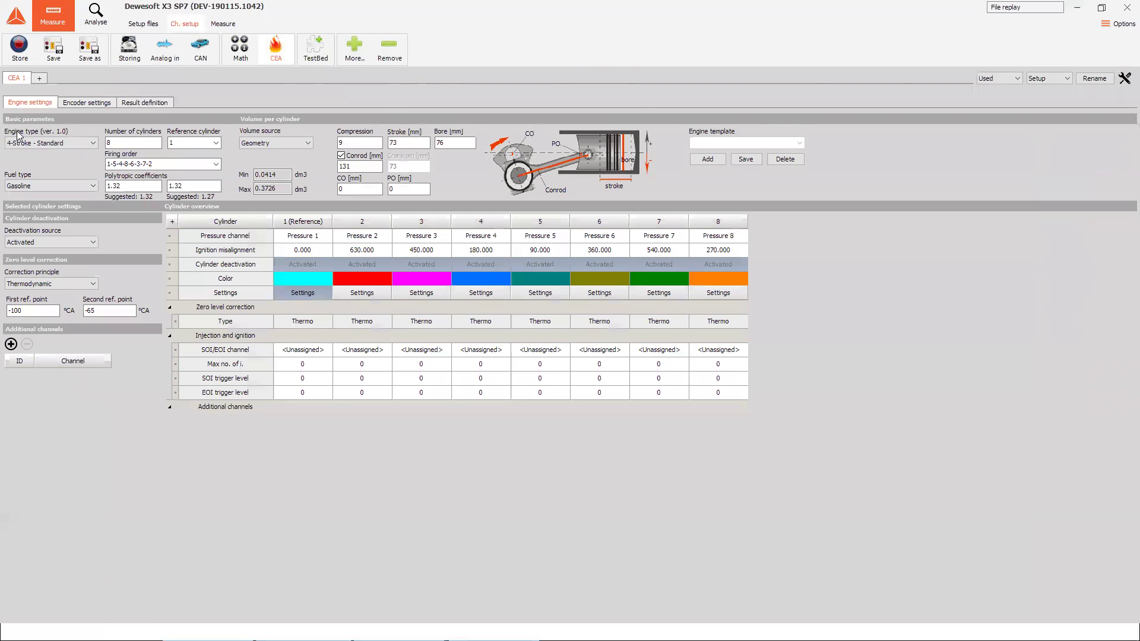
click(362, 295)
click(423, 295)
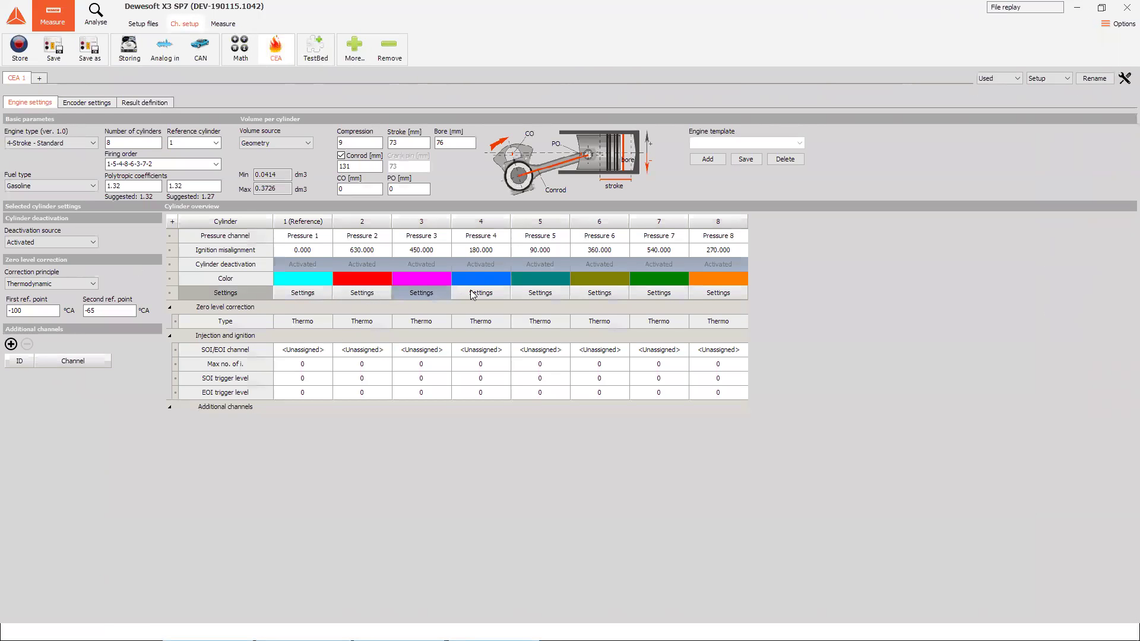
click(362, 293)
click(47, 242)
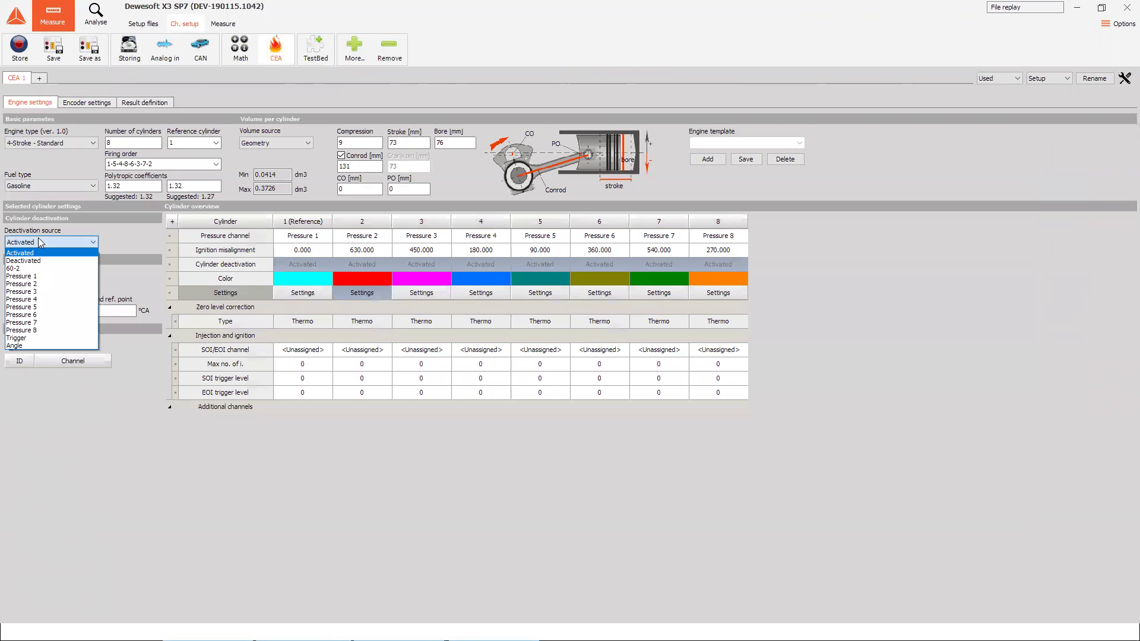
click(39, 261)
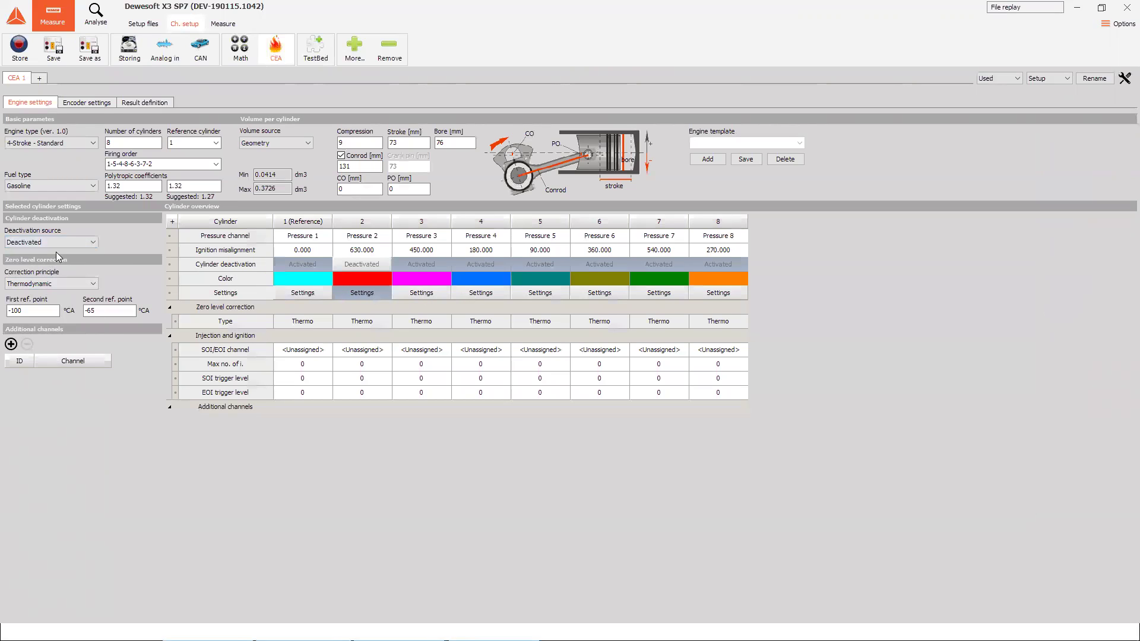
click(420, 295)
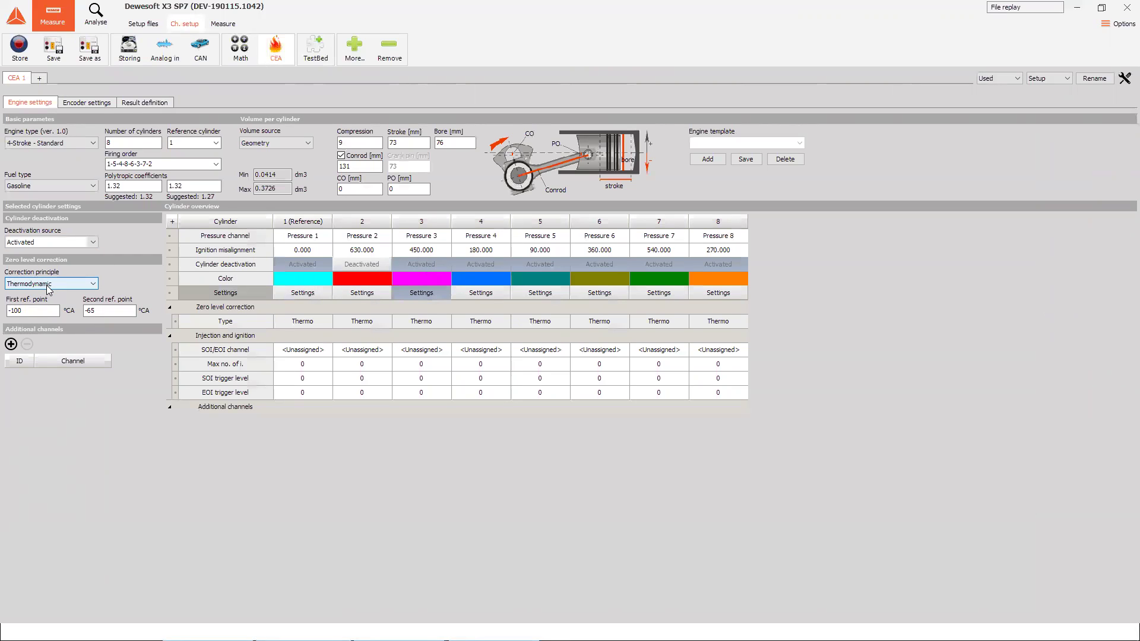
Step: Set the zero level correction principle of cylinder 3 to None, and select the settings of cylinder 4
click(25, 287)
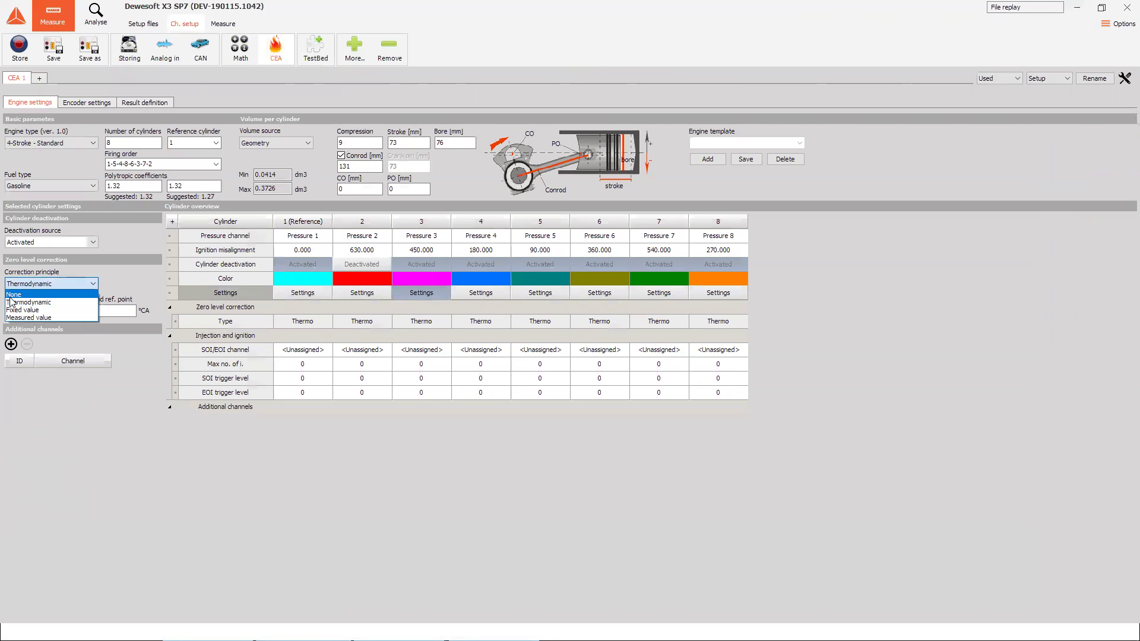
click(14, 295)
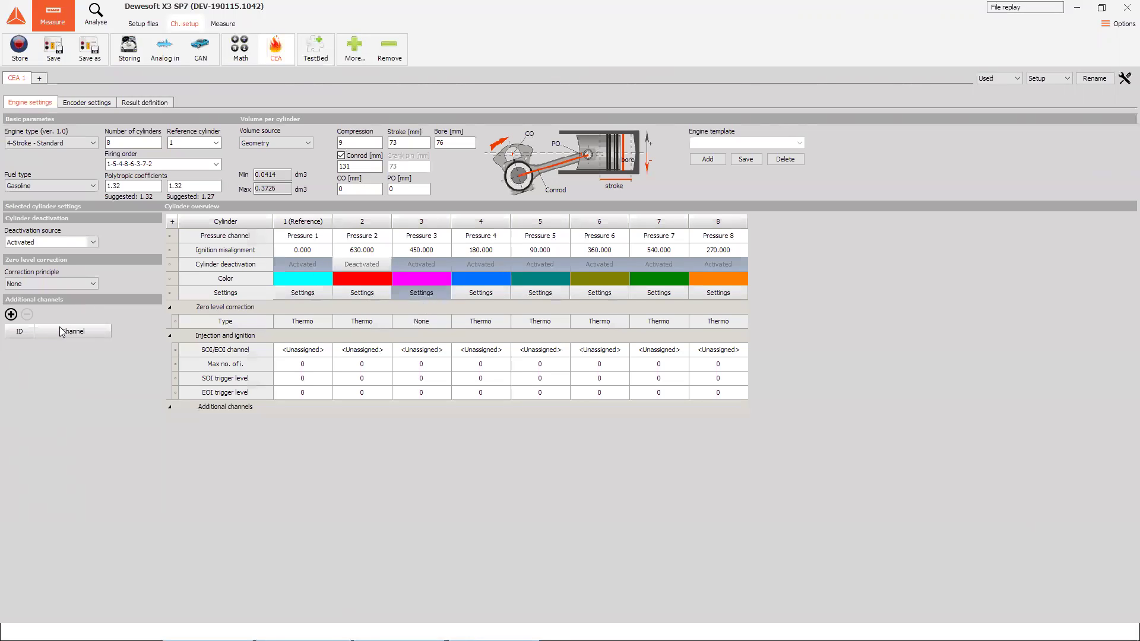
click(482, 291)
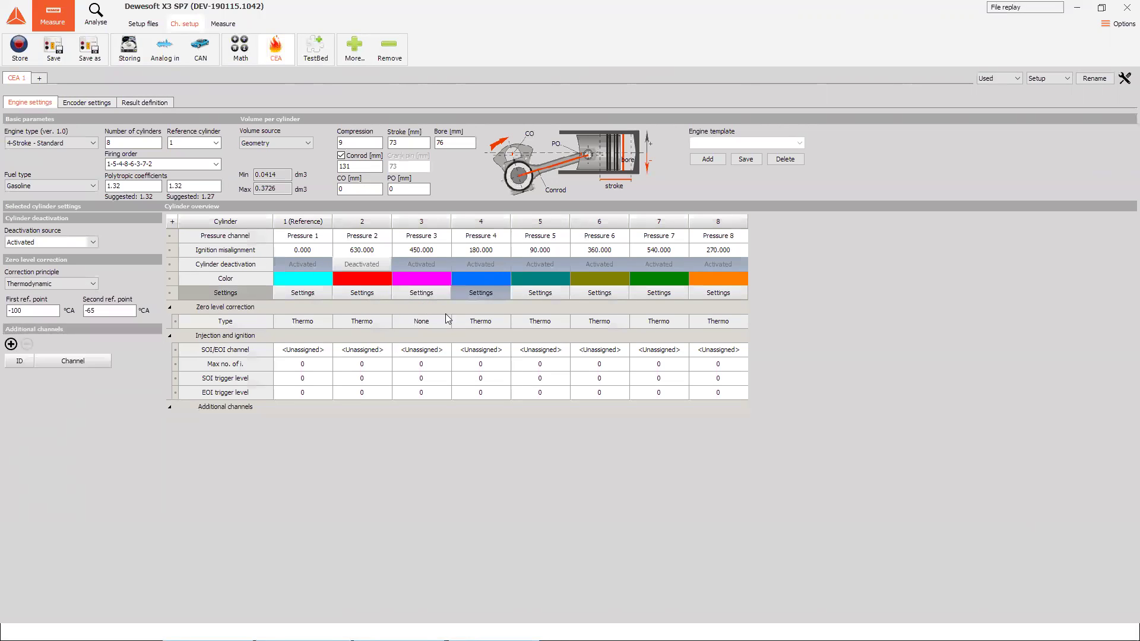
Step: Add two additional channels to cylinder 1 and assign Pressure 2 to the first one
click(303, 295)
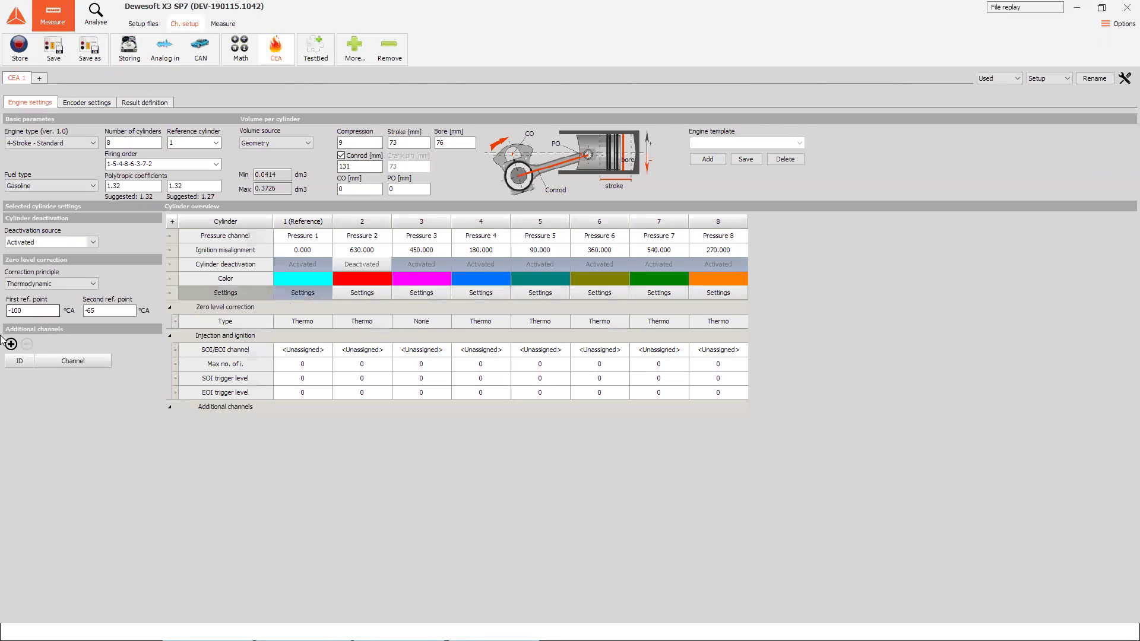
click(11, 344)
click(10, 345)
click(77, 375)
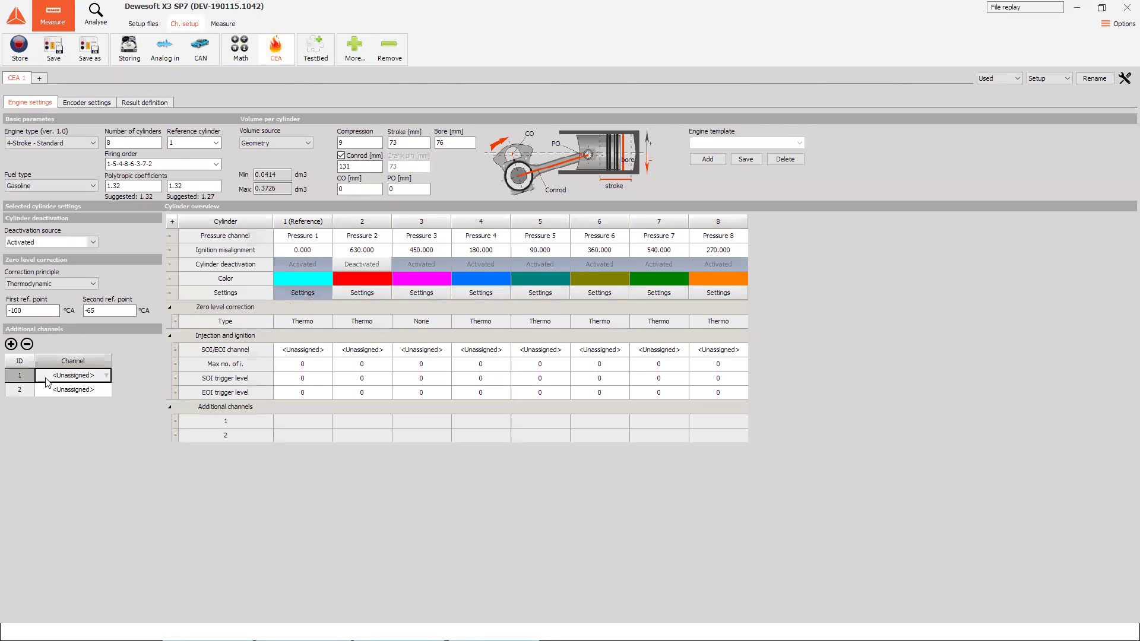
click(77, 375)
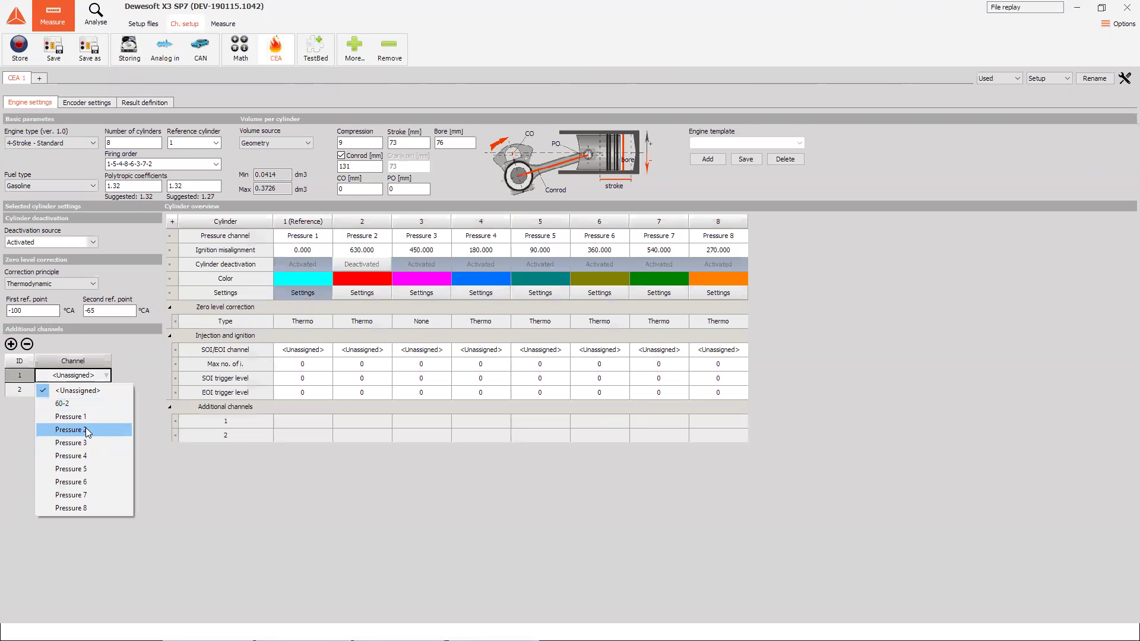
click(85, 428)
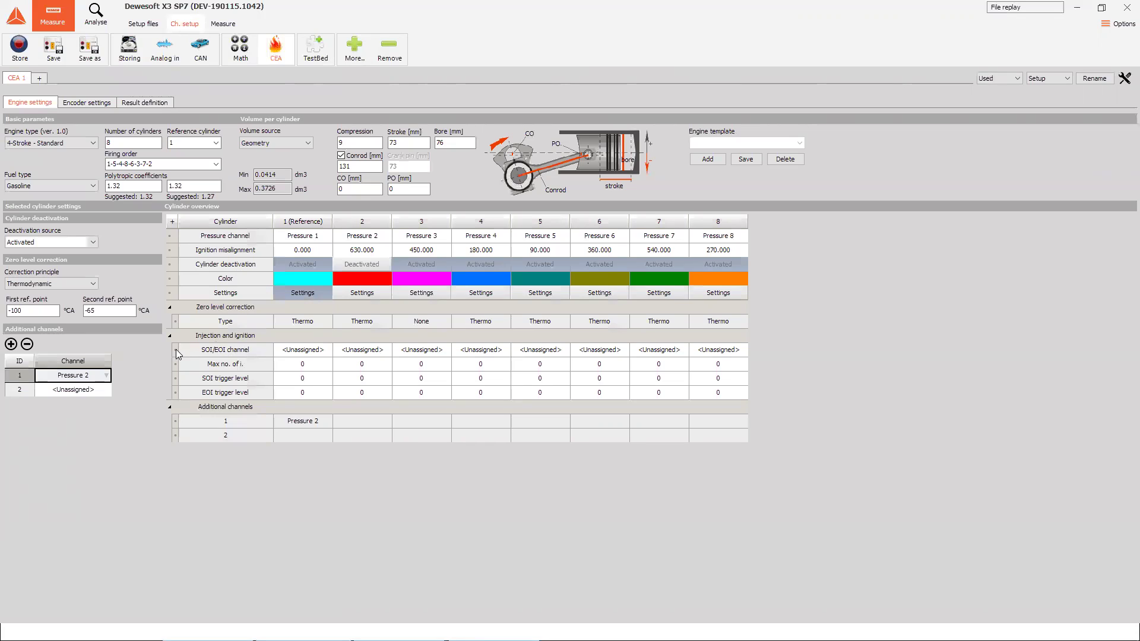
Step: Examine the SOI/EOI channel choices of cylinder 1 and the resolution choices in the encoder settings
click(316, 353)
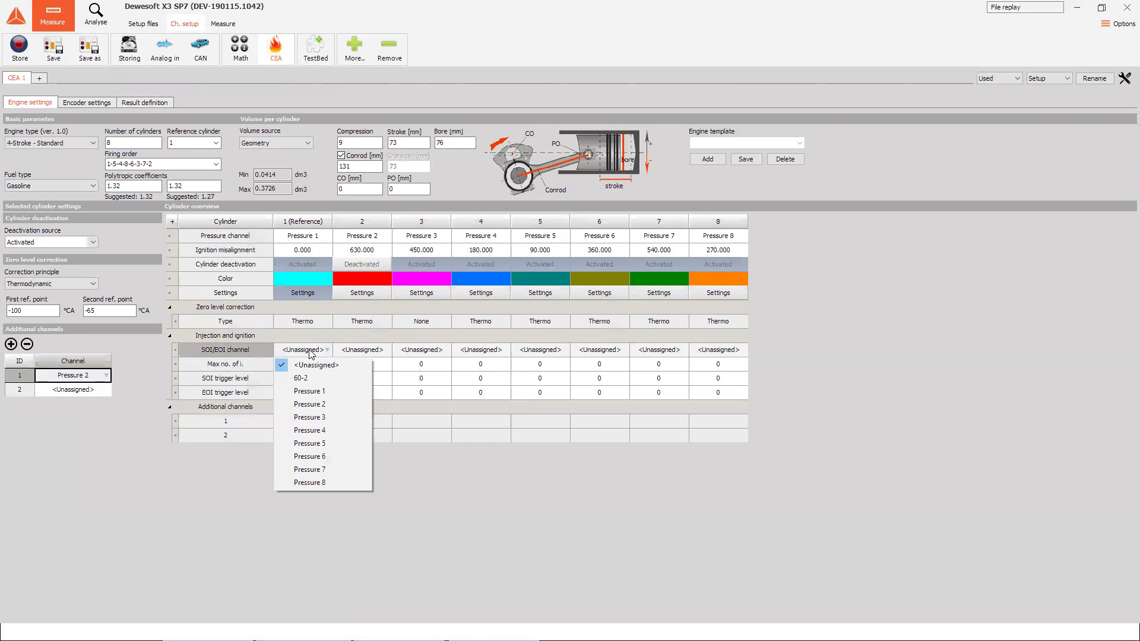
click(148, 493)
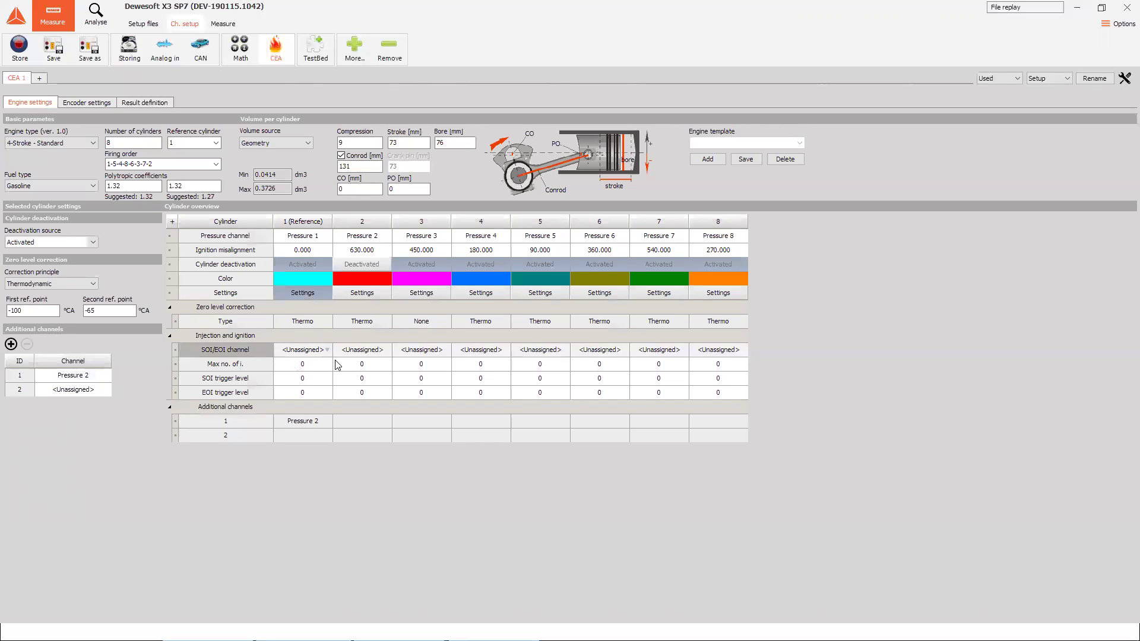
click(82, 103)
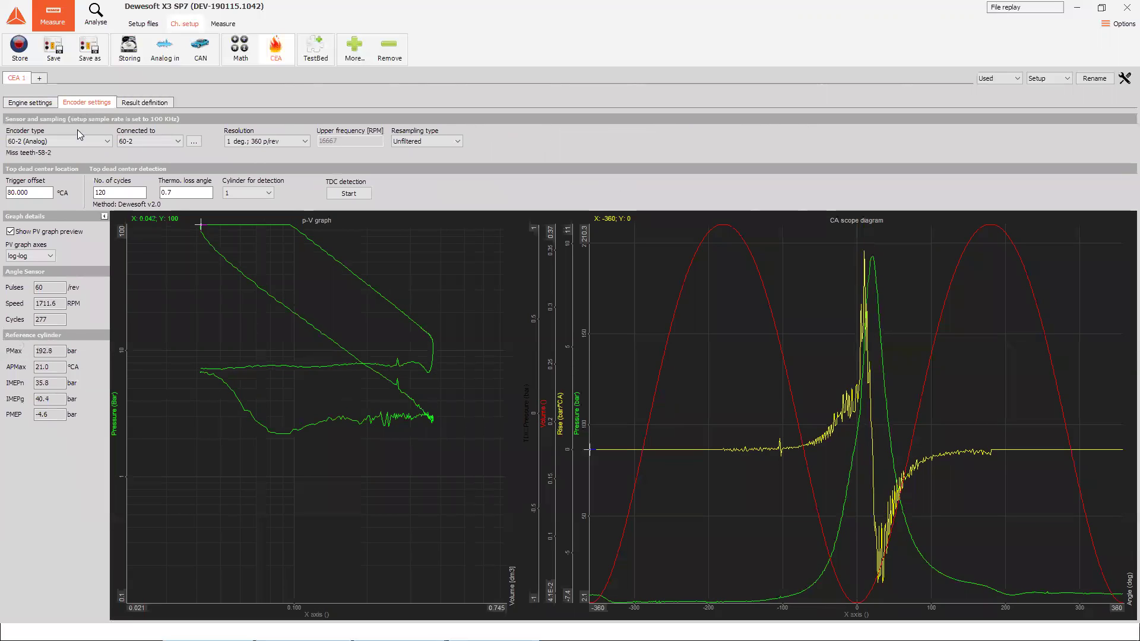
click(283, 141)
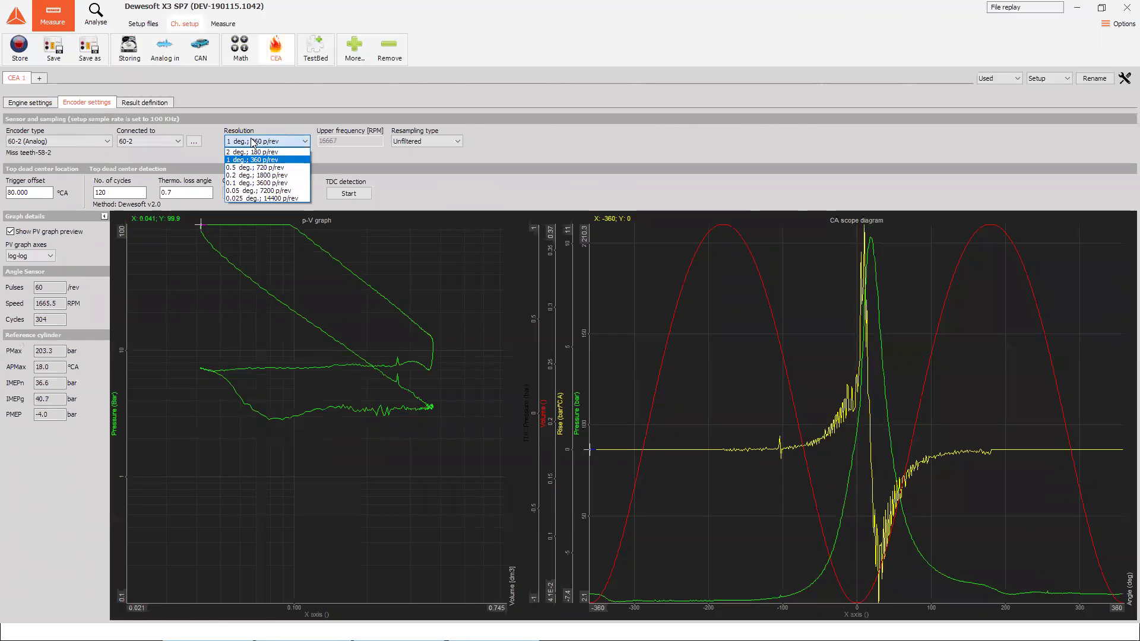
click(209, 135)
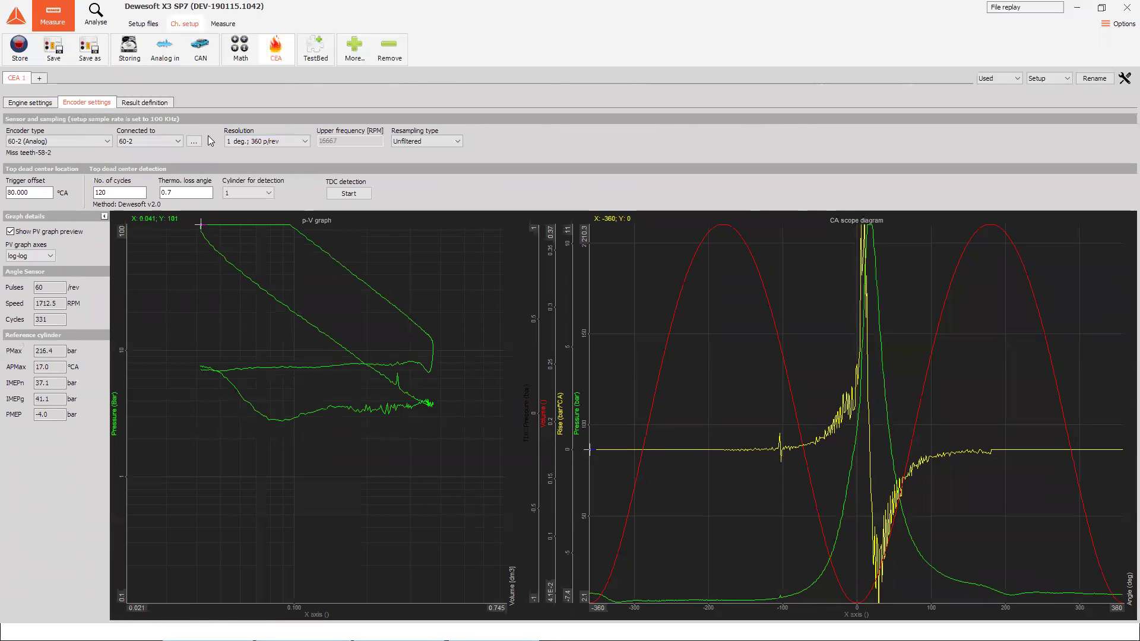
Step: Enable the running average output of the acquired Pressure and Additional signals in the result definition
click(156, 105)
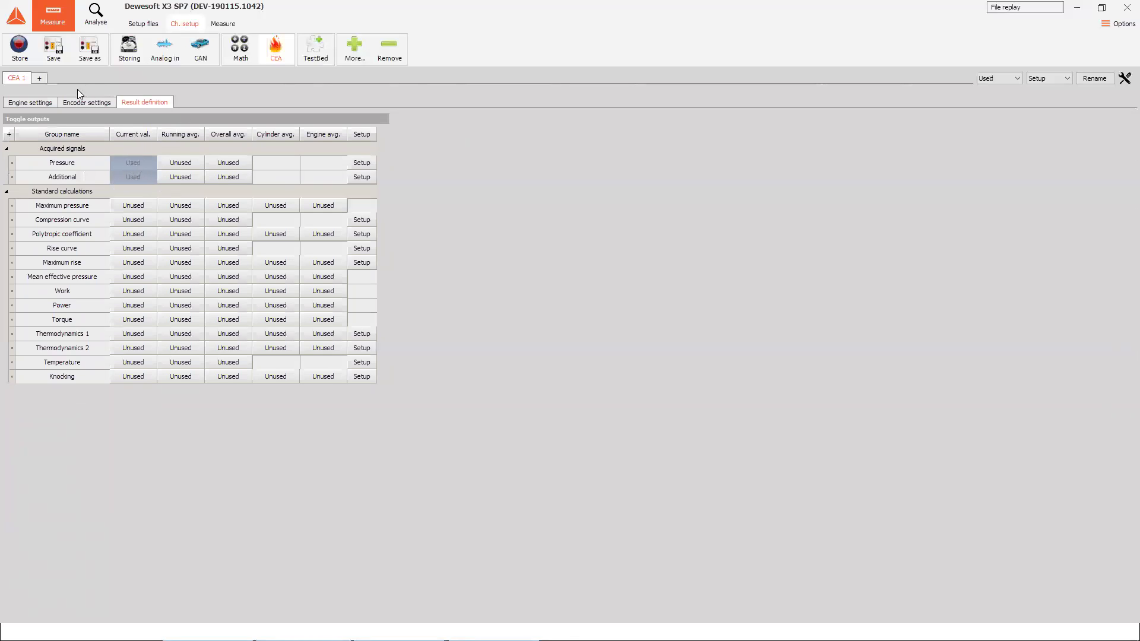
click(28, 103)
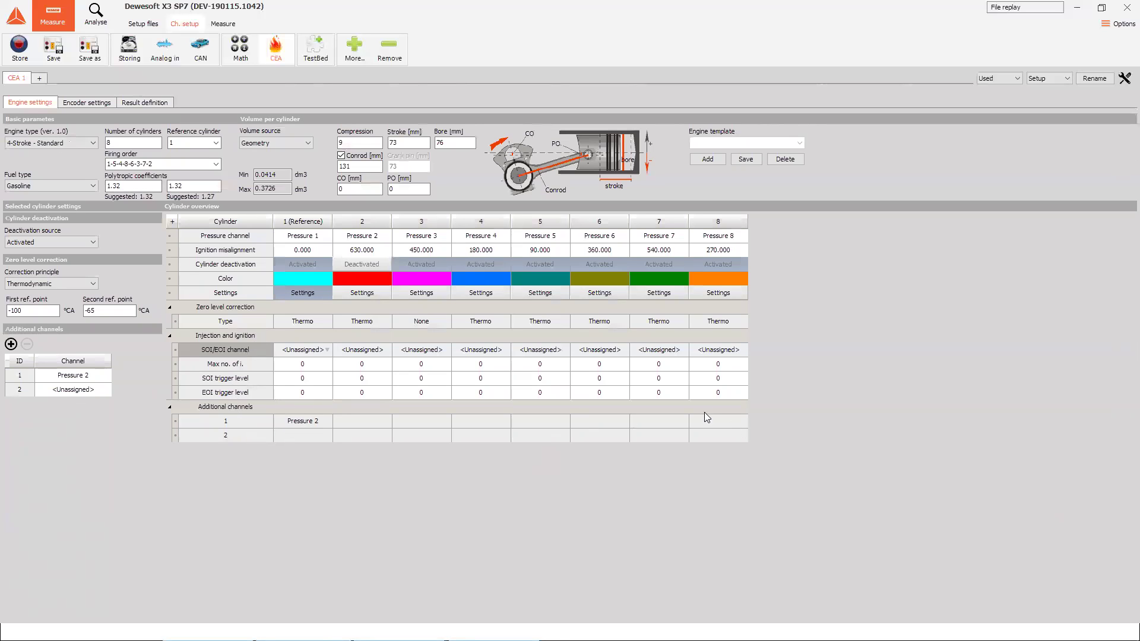
click(144, 102)
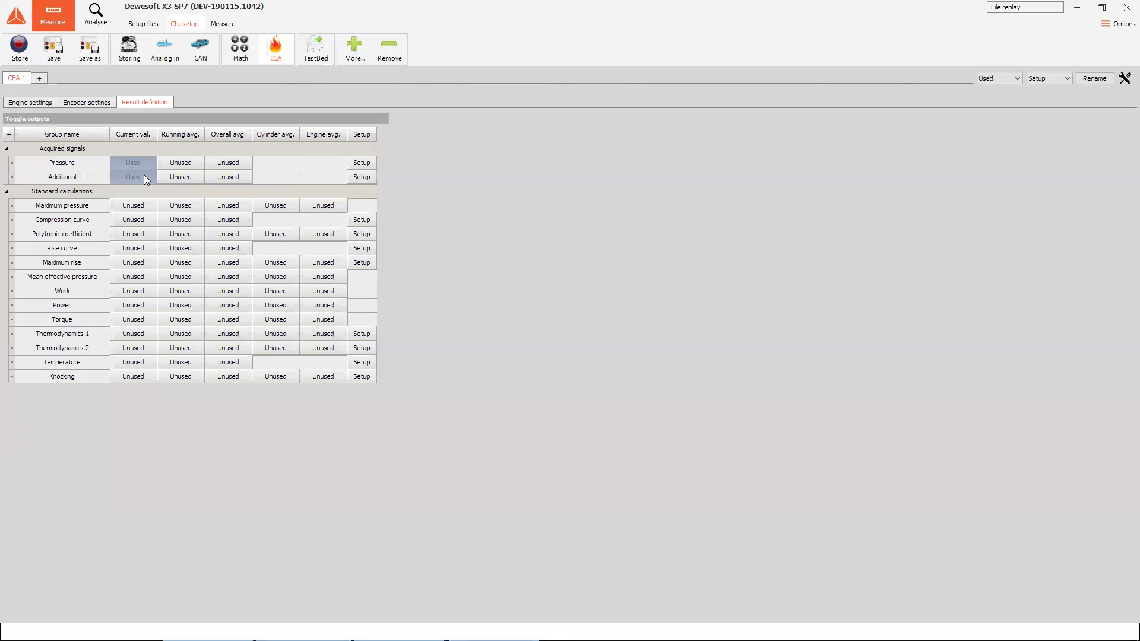
click(365, 167)
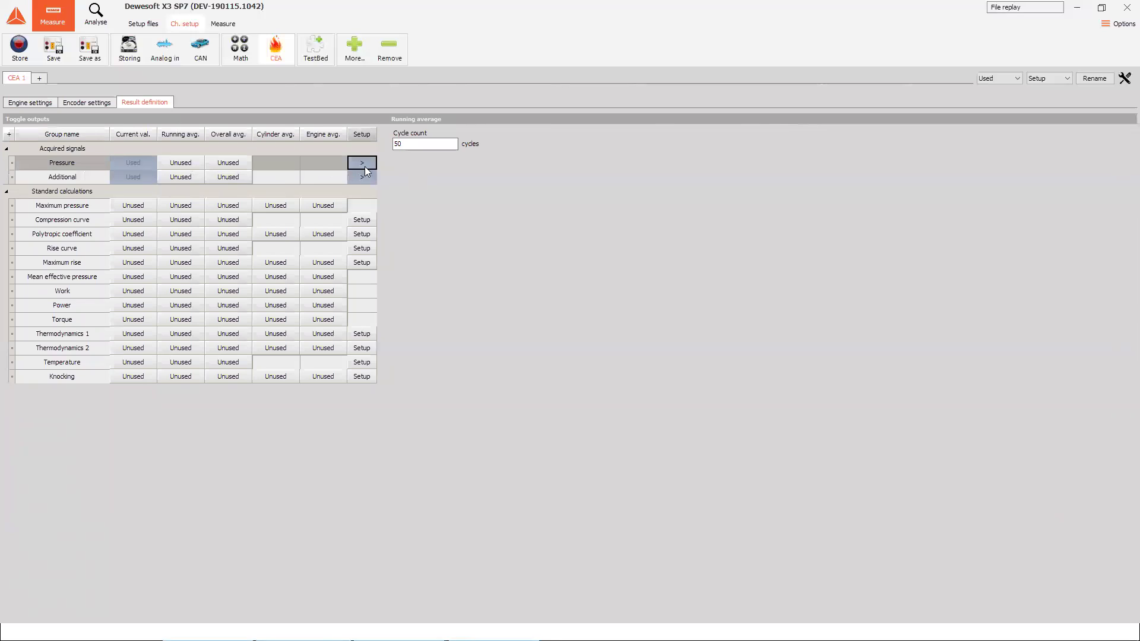
click(421, 145)
click(168, 176)
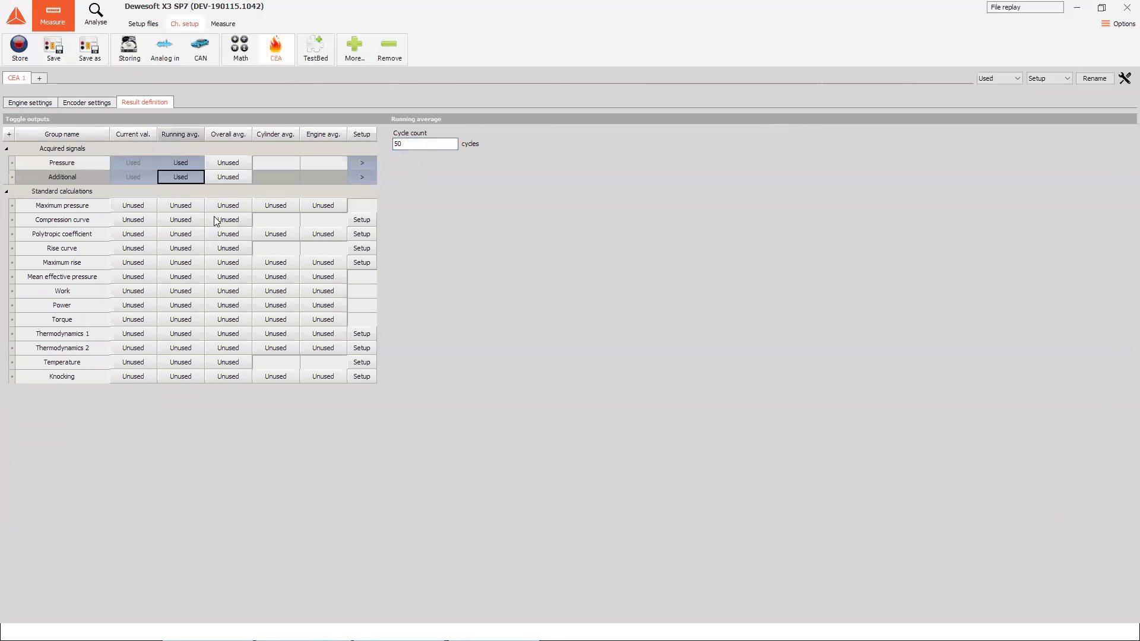
Step: Enable the current value outputs of Maximum pressure and Compression curve, and open the compression curve's setup
click(127, 208)
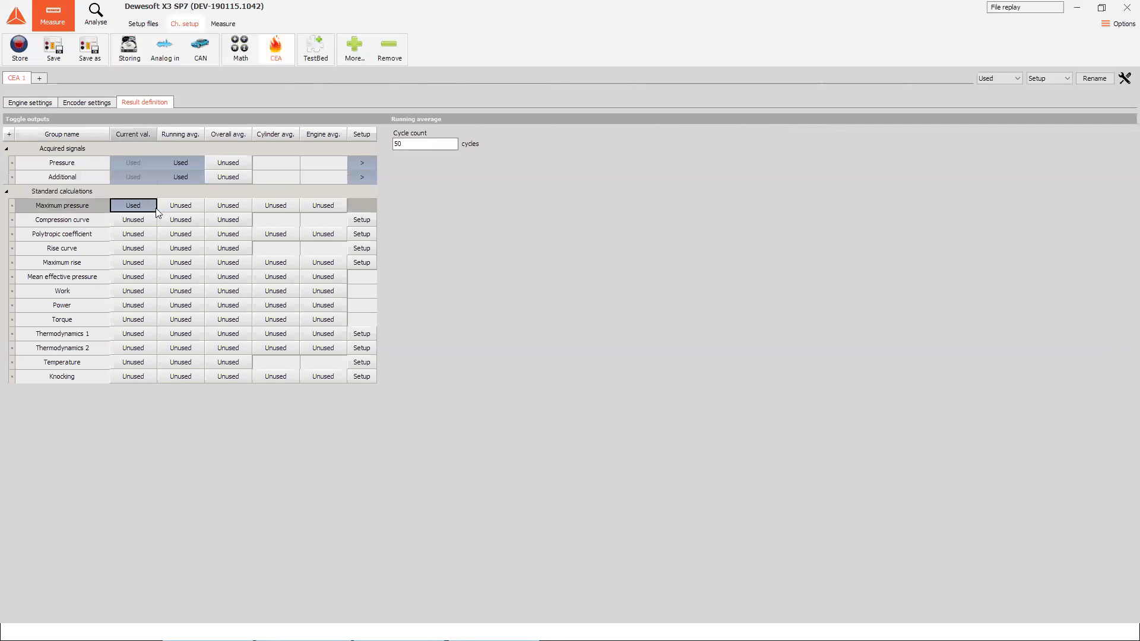
click(117, 223)
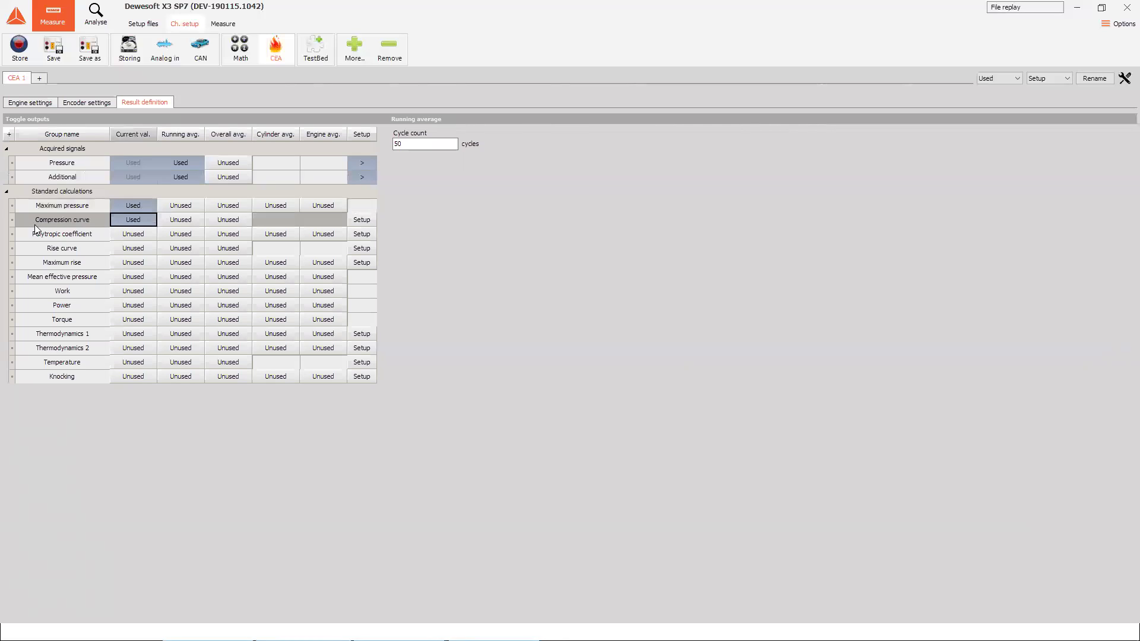
click(367, 221)
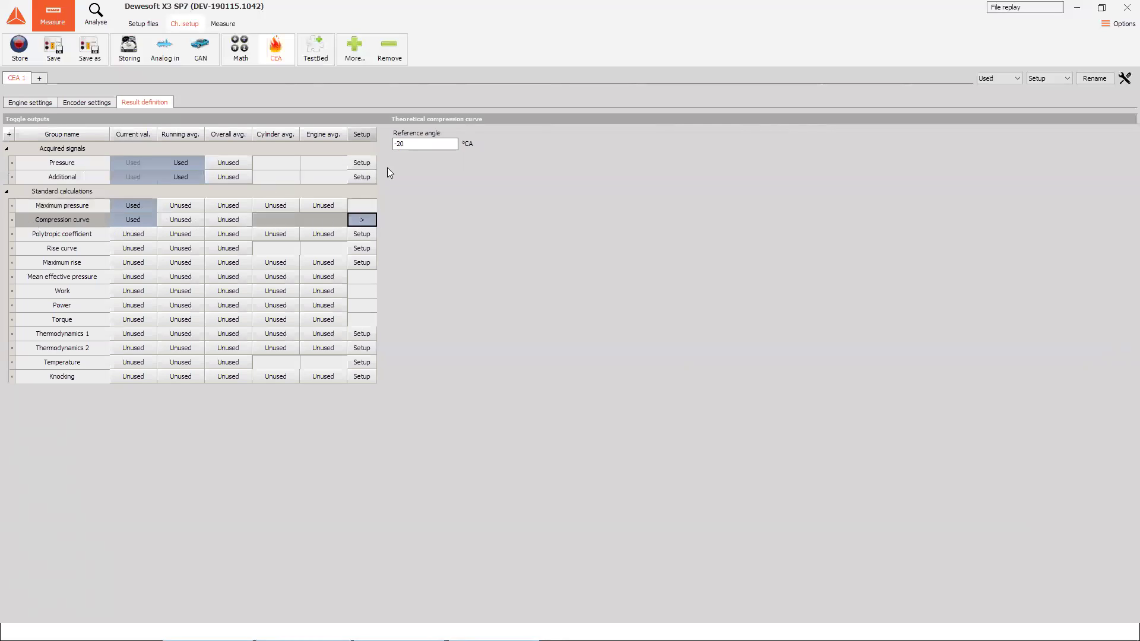
Step: Return to the measurement display and add the compression curve PComp1 to the CEA scope
click(239, 44)
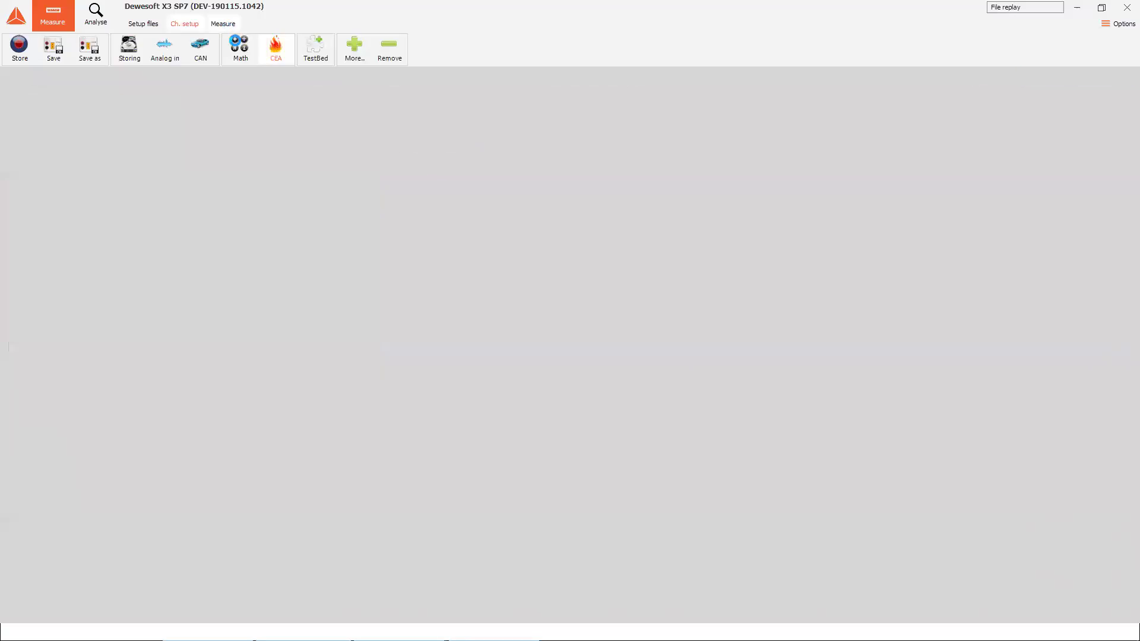
click(233, 133)
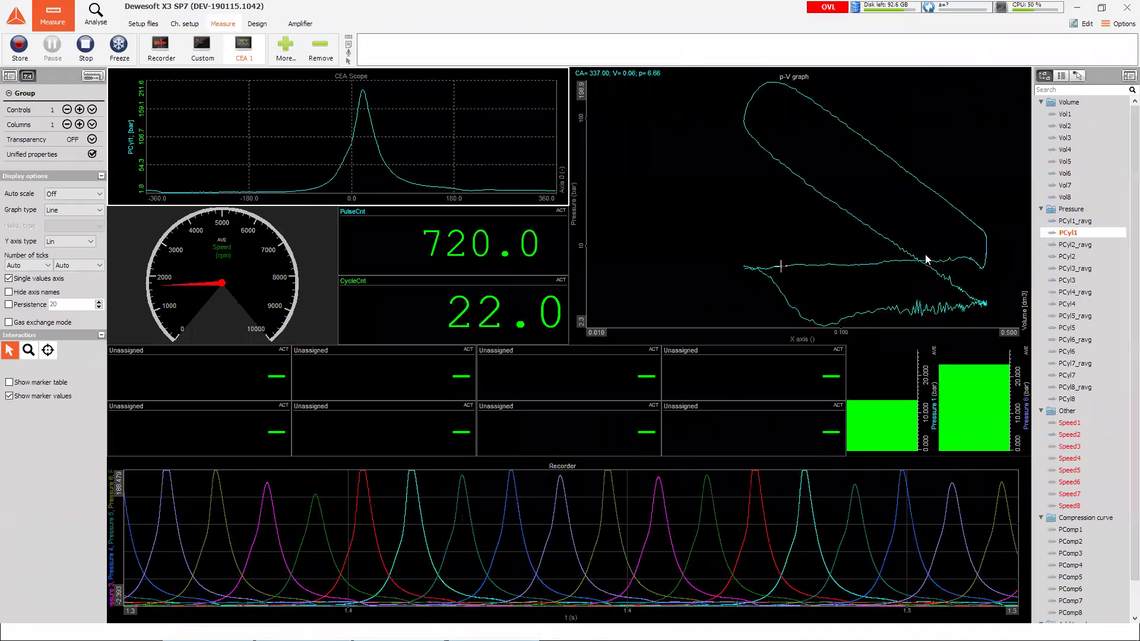
scroll(1087, 415, down, 1)
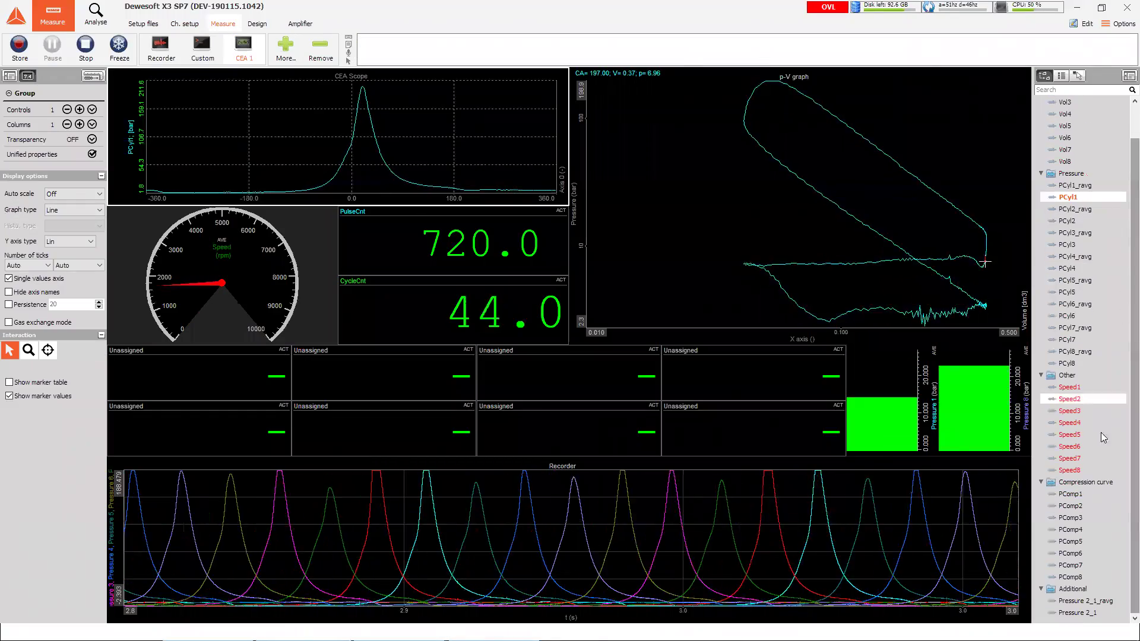
click(1070, 493)
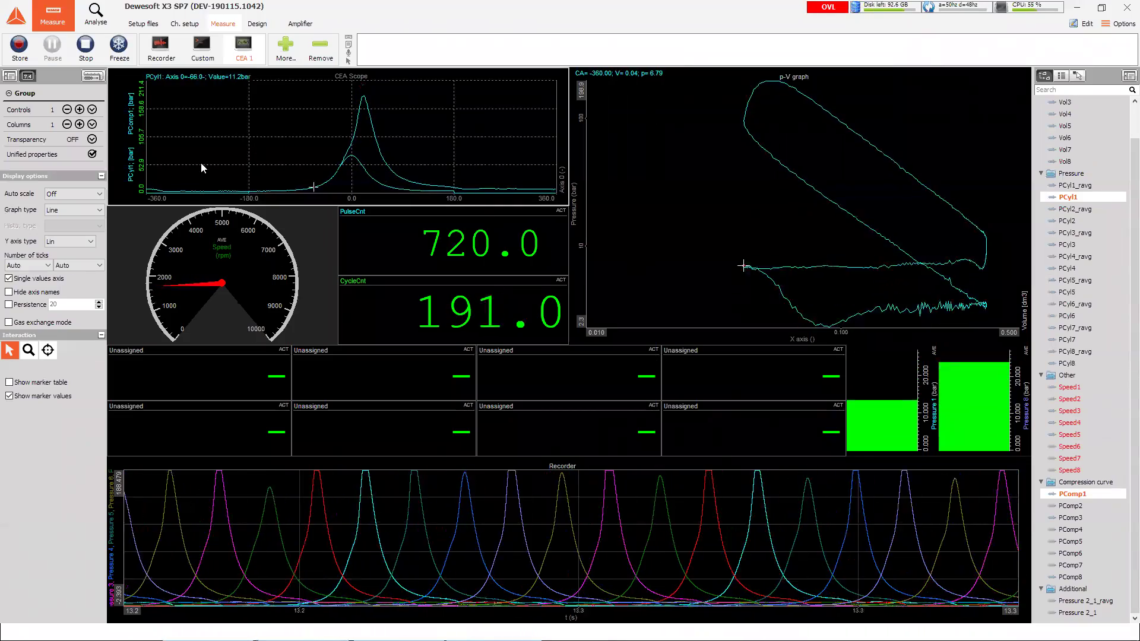
Step: Assign PMax1 to the first unassigned digital meter and APMax1 to the second one
click(199, 373)
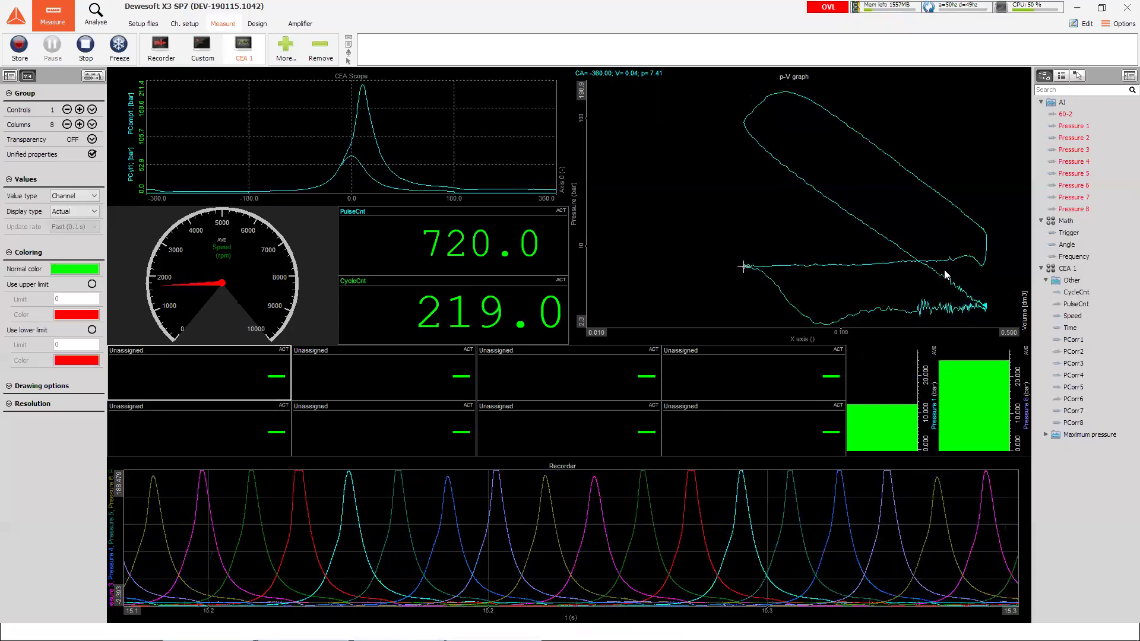
click(1045, 435)
click(1075, 446)
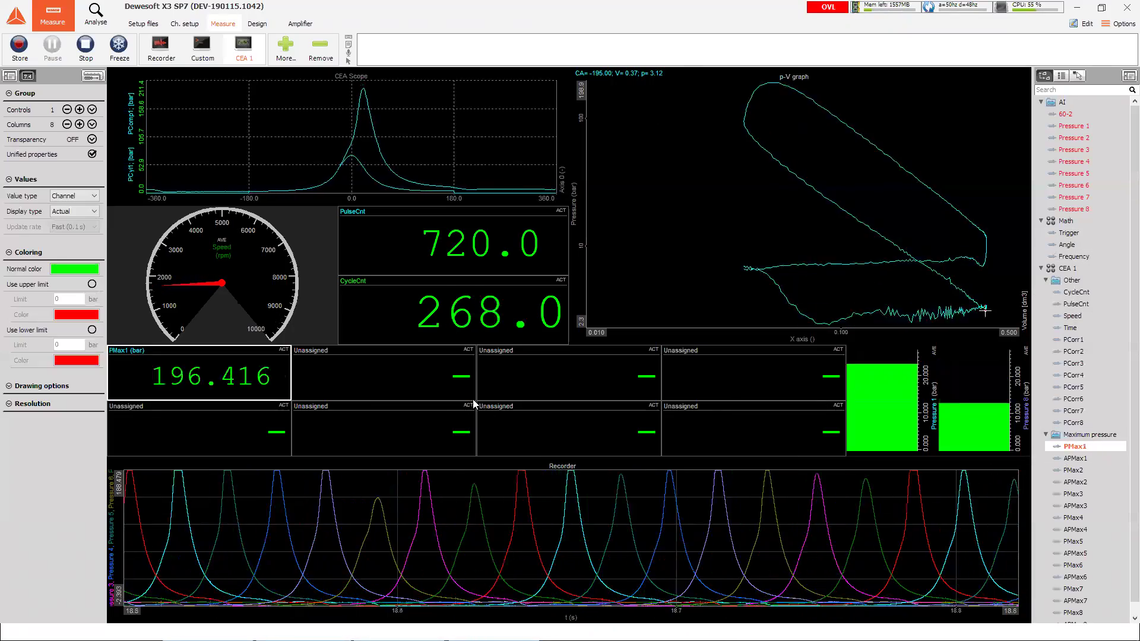
click(401, 365)
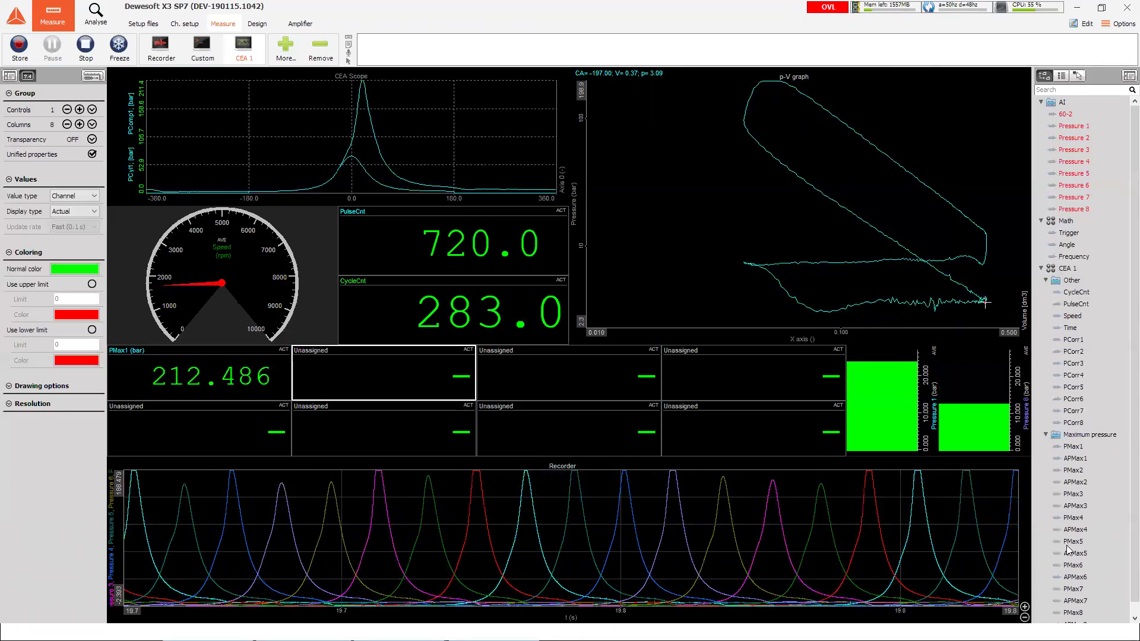
click(1090, 458)
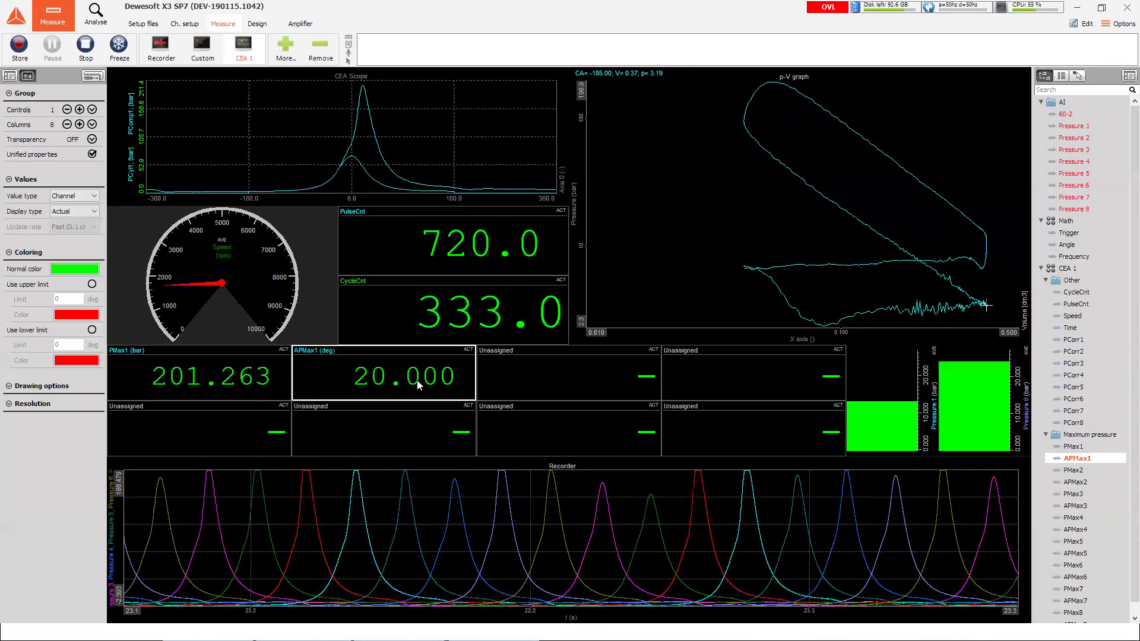
Step: Enable the current value output of Polytropic coefficient in the CEA result definition and open its setup
click(185, 24)
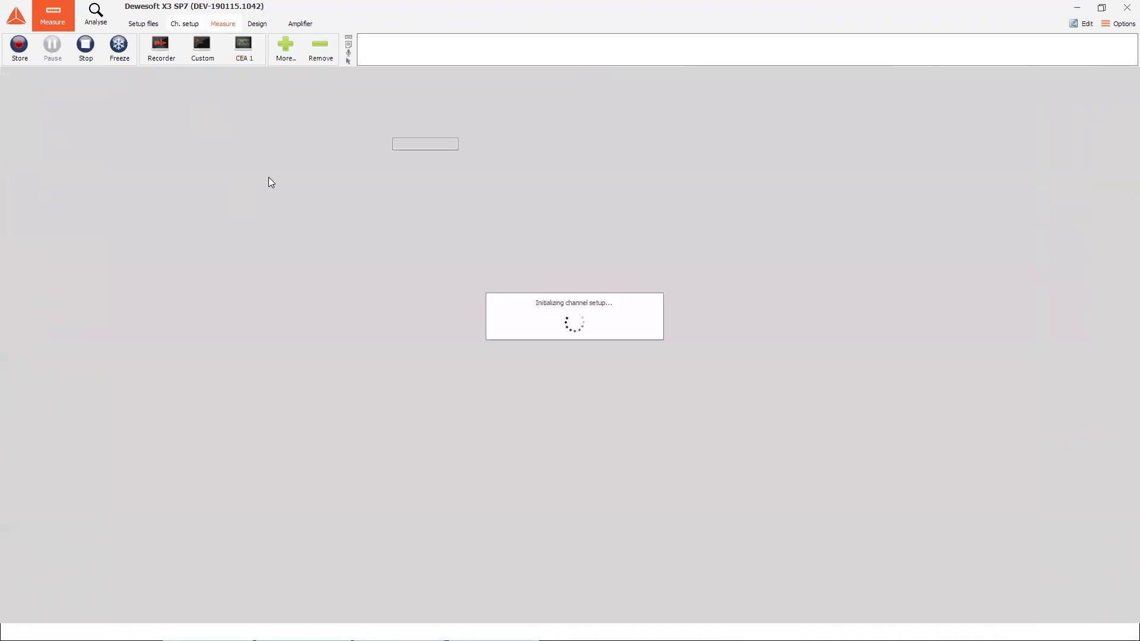
click(133, 237)
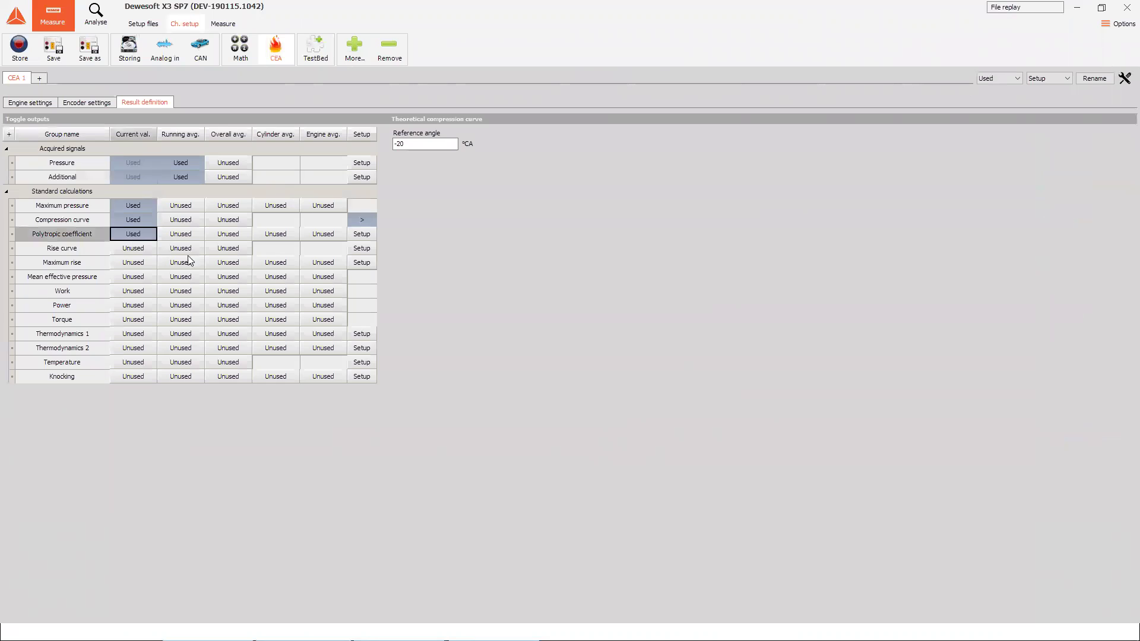
click(357, 236)
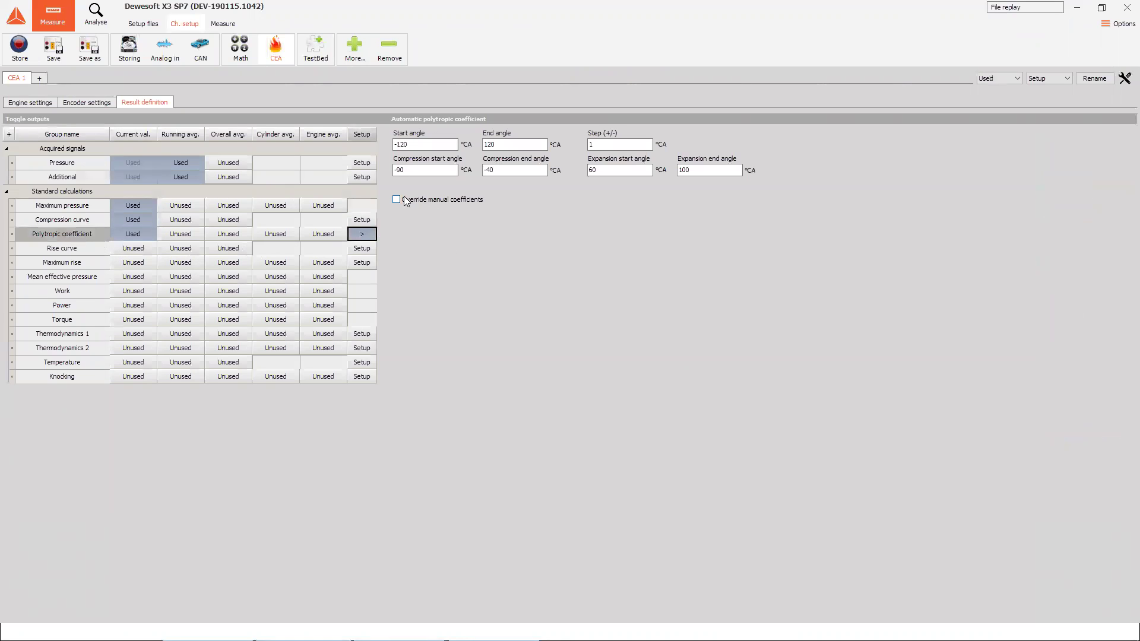
Step: Try overriding the manual polytropic coefficients, check the coefficient fields in the engine settings, and turn the override off again
click(406, 201)
click(417, 202)
click(27, 103)
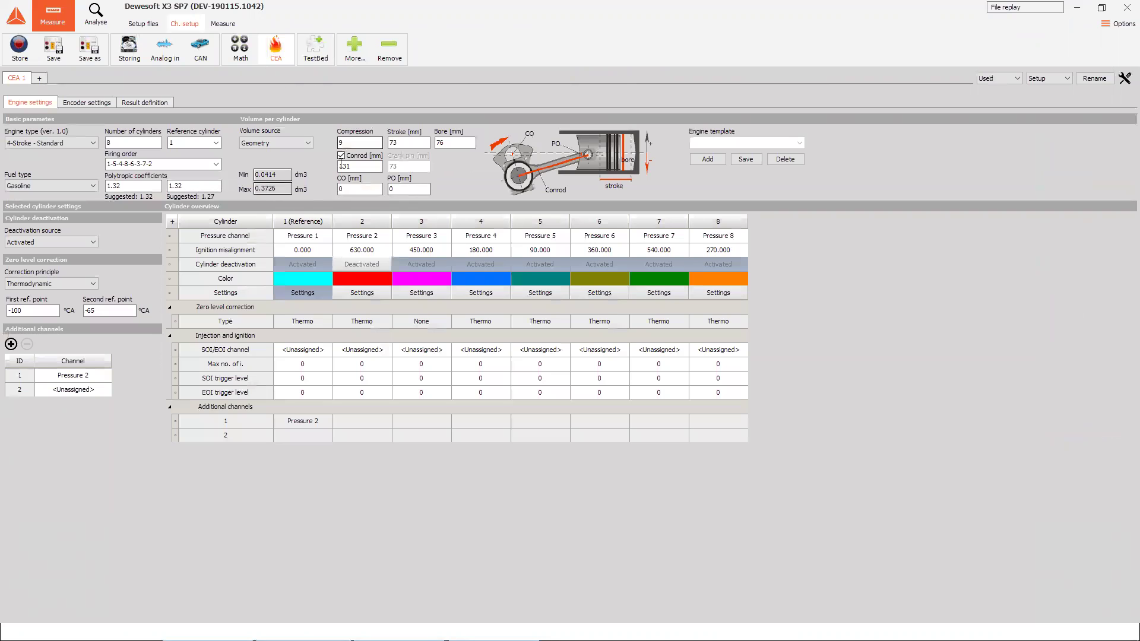
click(144, 103)
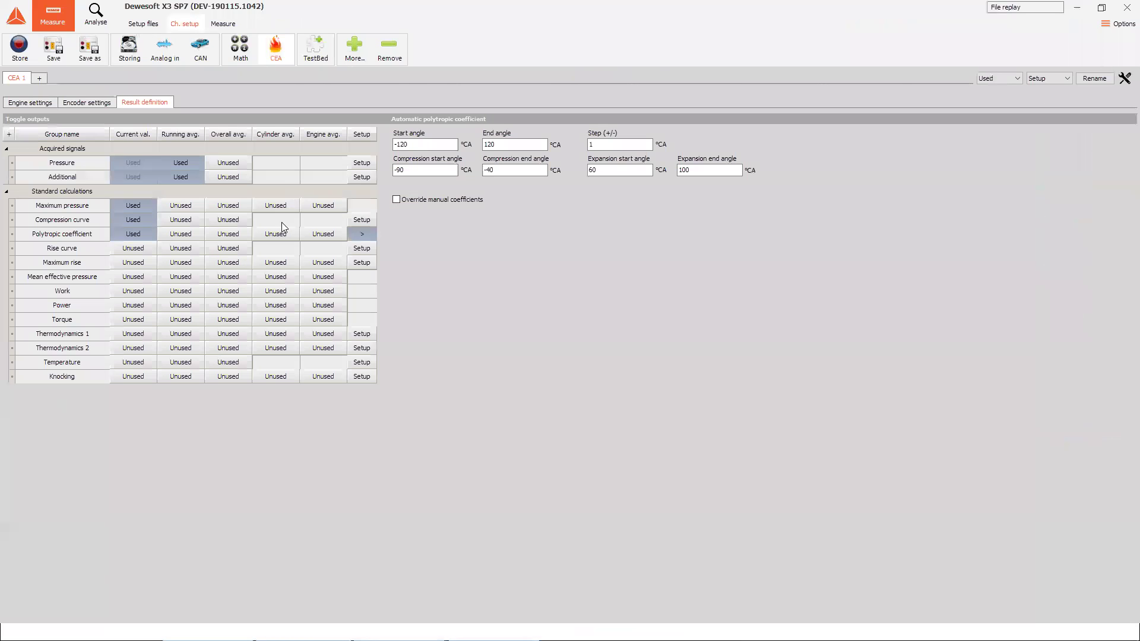
click(50, 105)
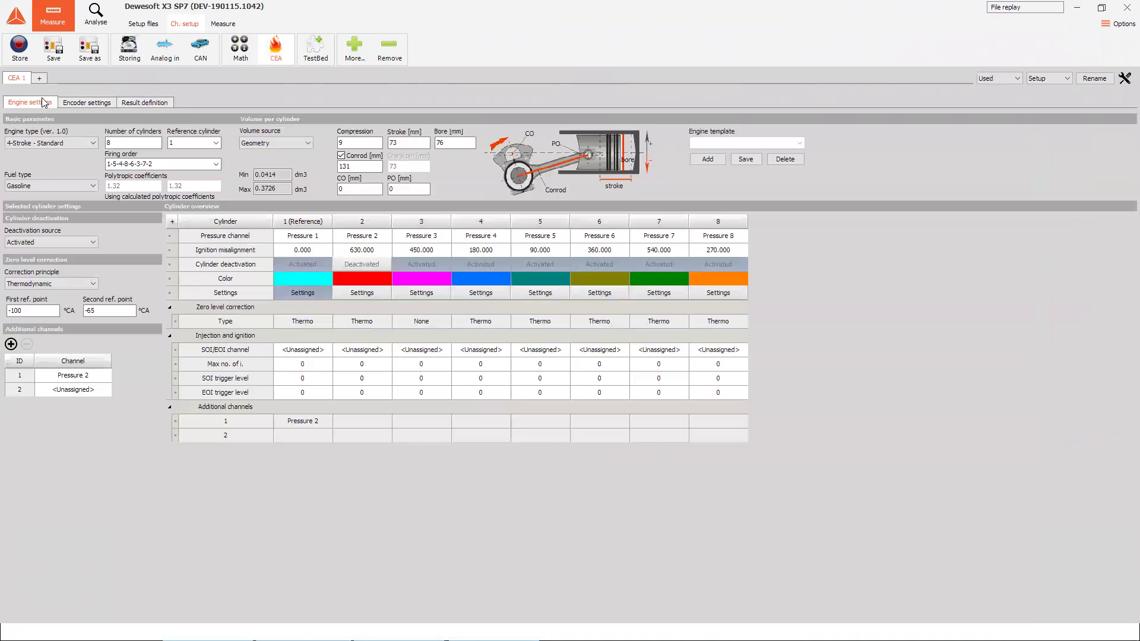
click(145, 104)
click(402, 202)
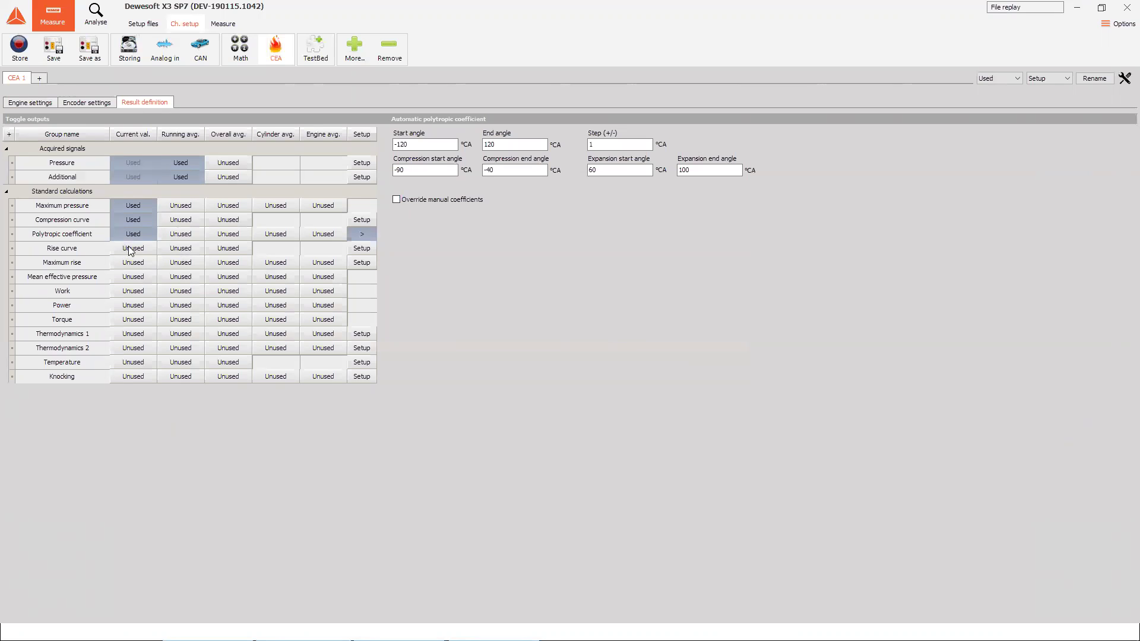
Step: Enable the current value outputs of Mean effective pressure, Temperature and Knocking, and open the Knocking setup
click(129, 278)
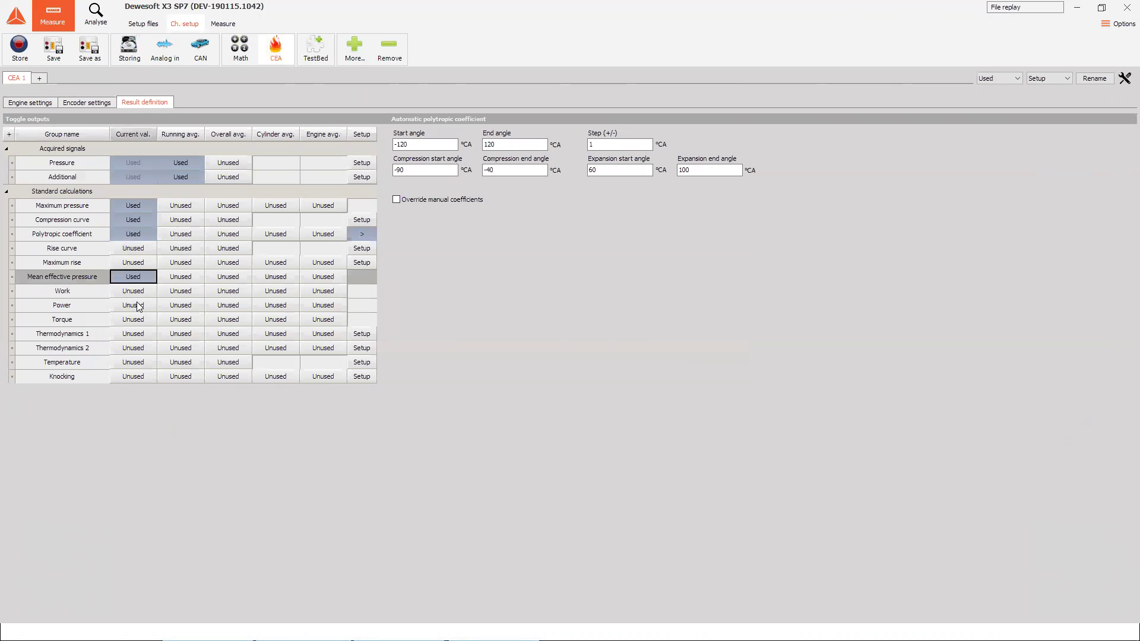
click(123, 334)
click(130, 366)
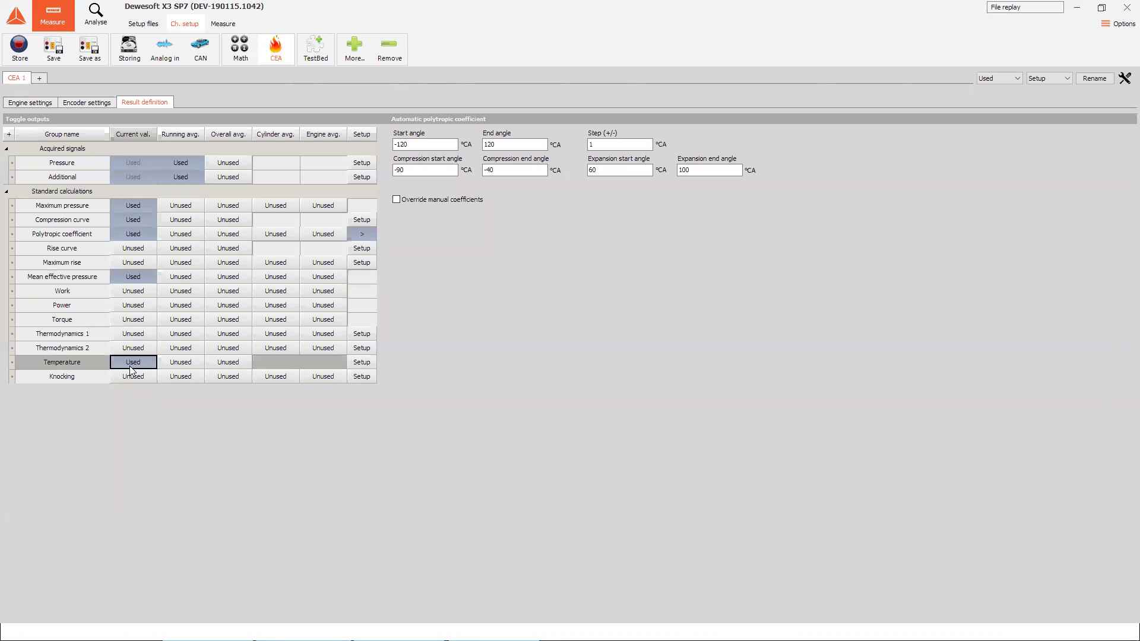
click(125, 378)
click(356, 378)
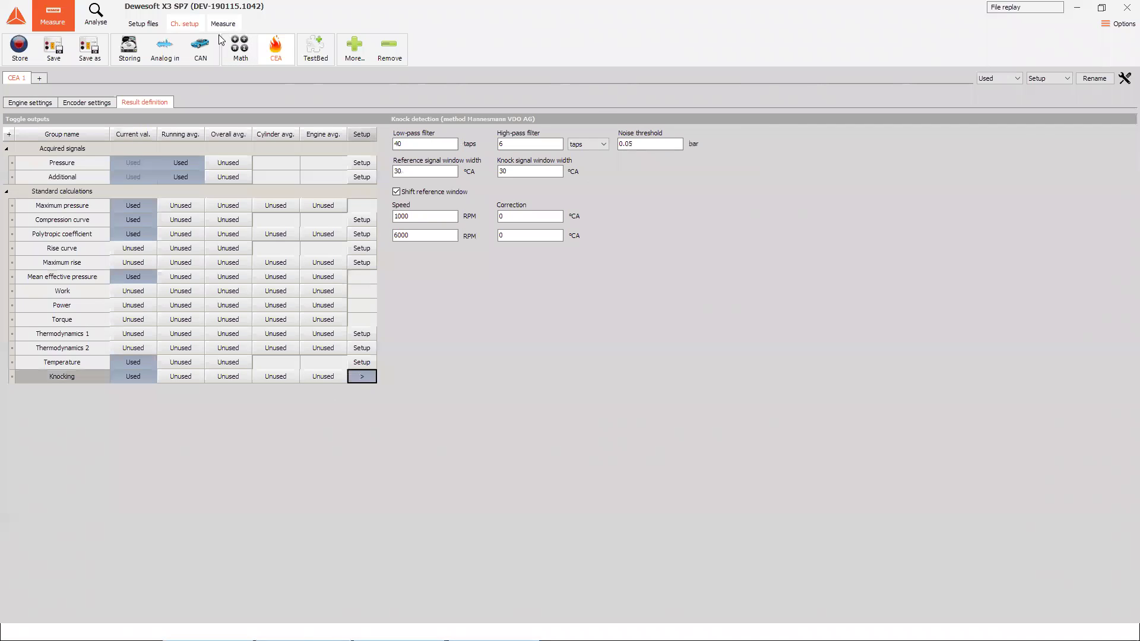
Step: Enable the current value outputs of all standard calculations, and the overall average outputs of Pressure and all standard calculations
drag(133, 162, 146, 355)
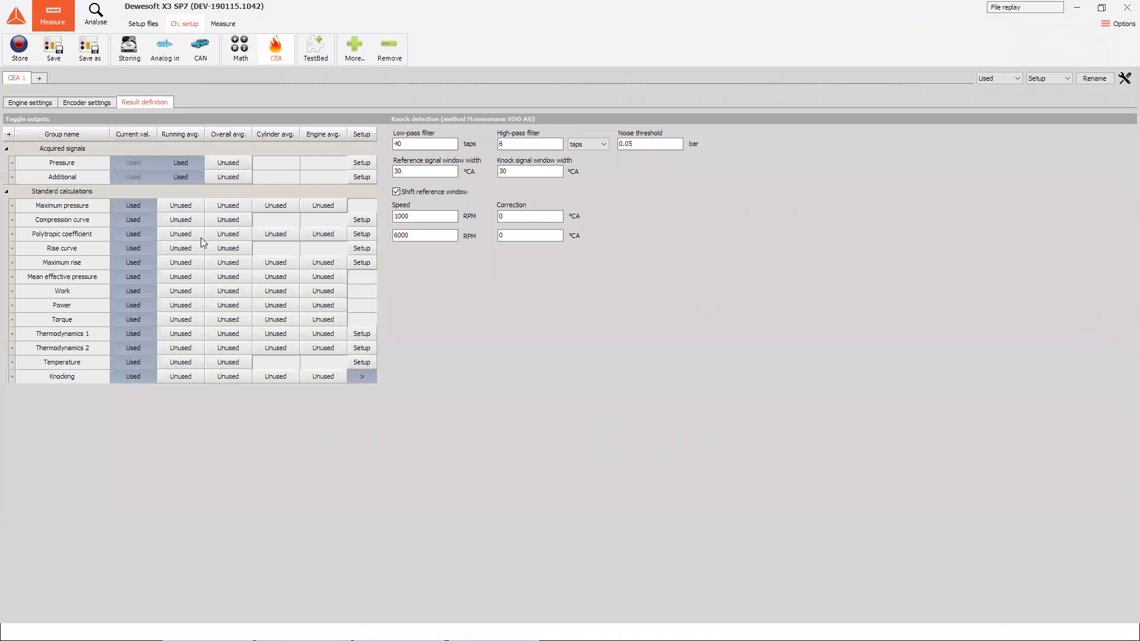
drag(227, 207, 219, 364)
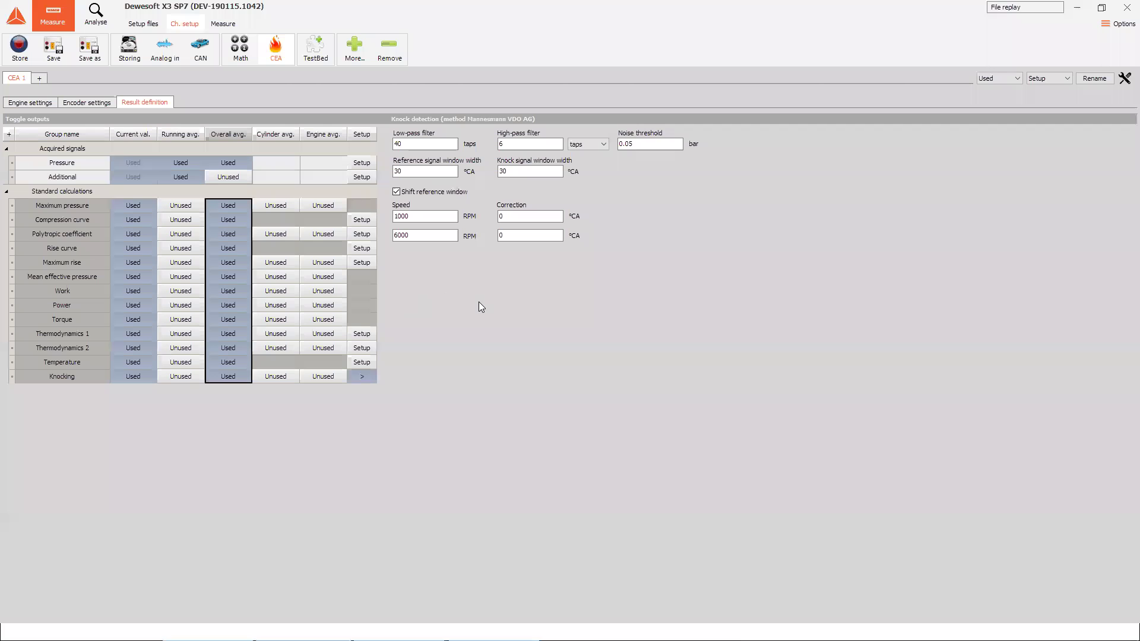
Step: Return to the measurement display and examine the CEA 1 channel list for the enabled result groups
click(222, 23)
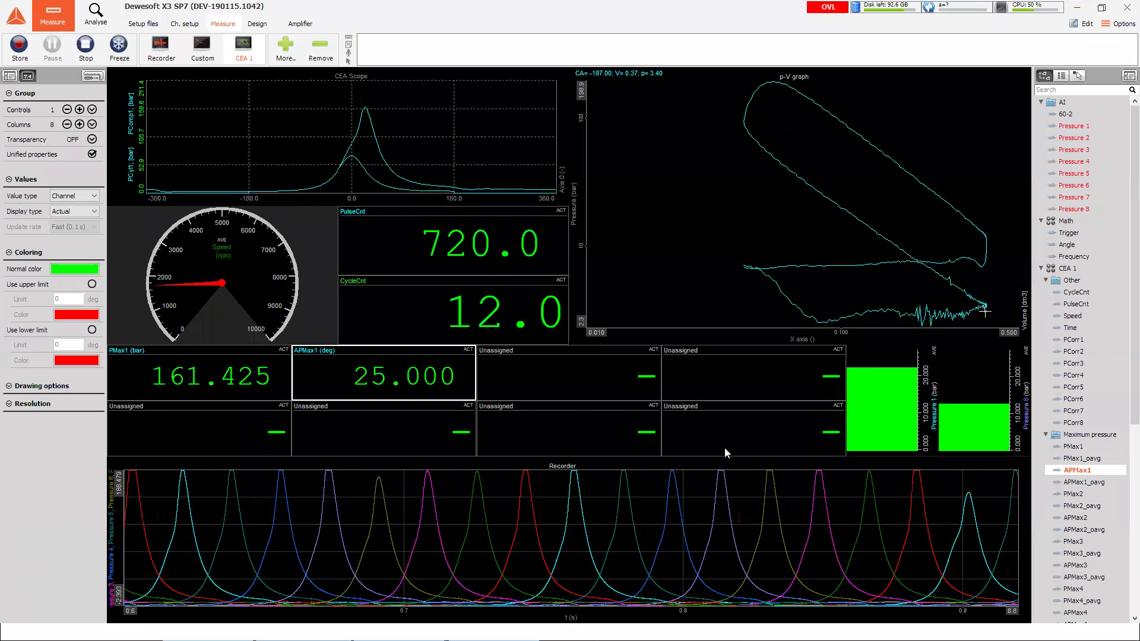
scroll(1124, 147, down, 9)
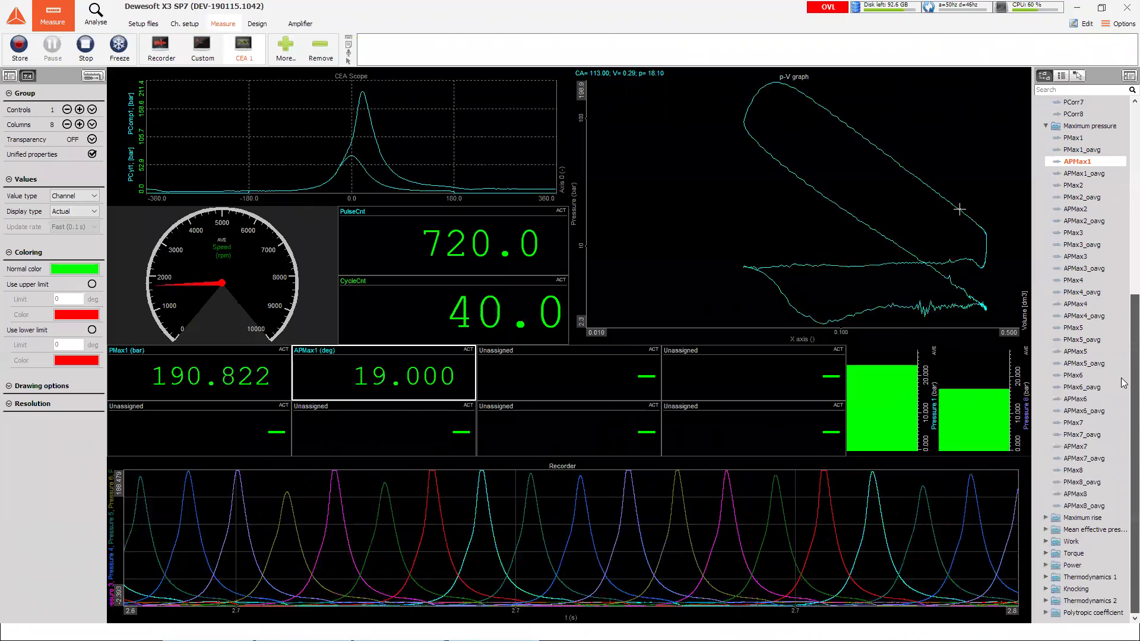
click(600, 383)
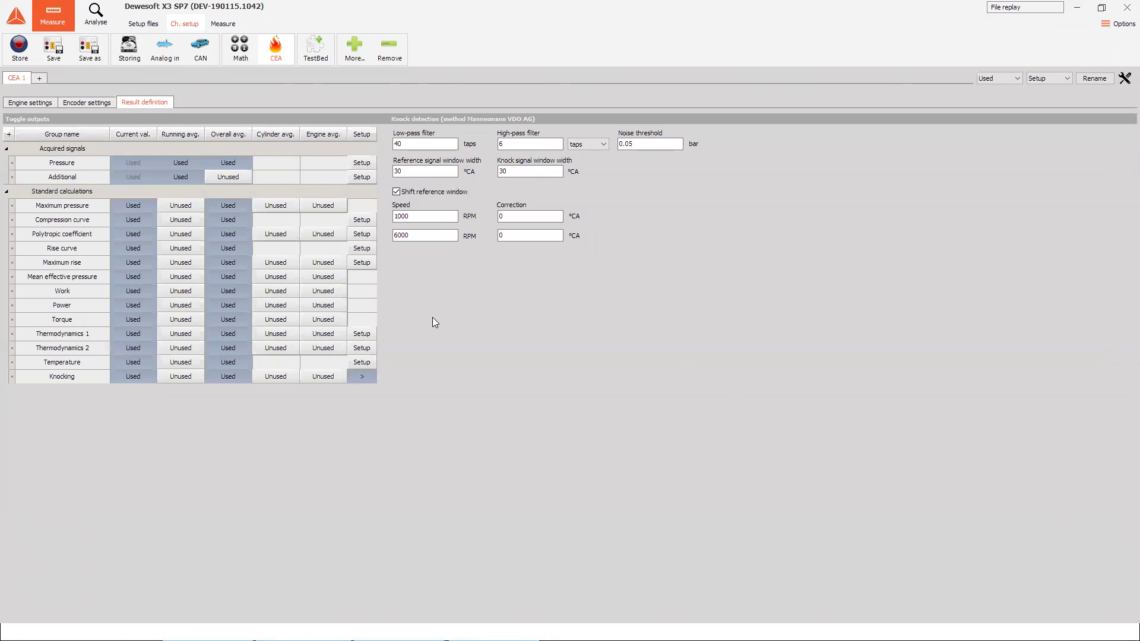
key(alt+Tab)
key(alt+Tab)
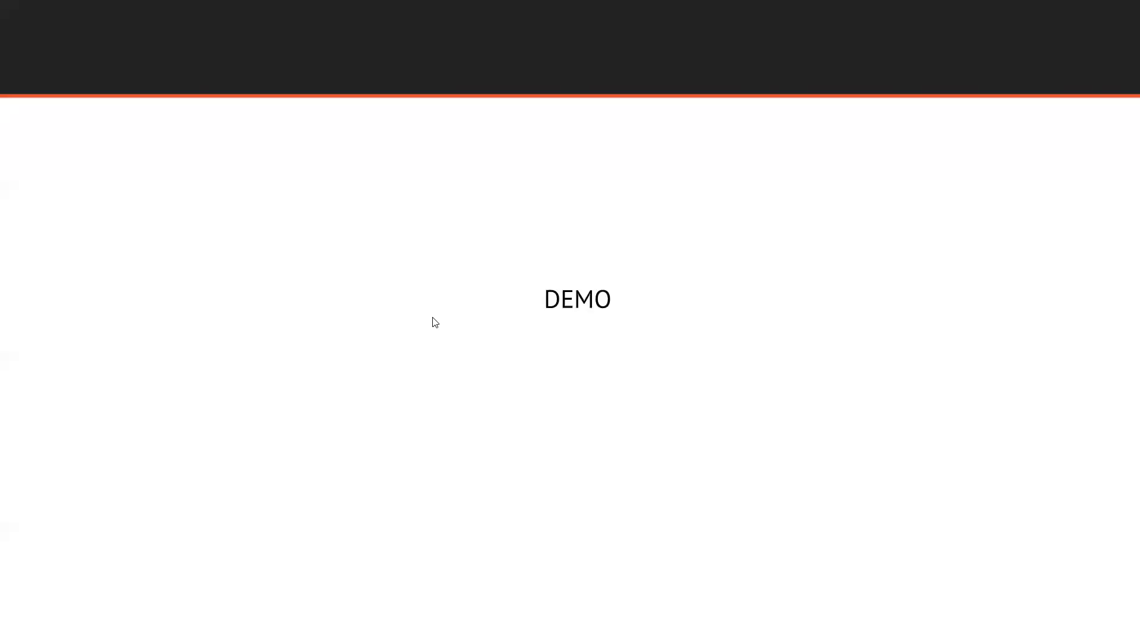
key(Right)
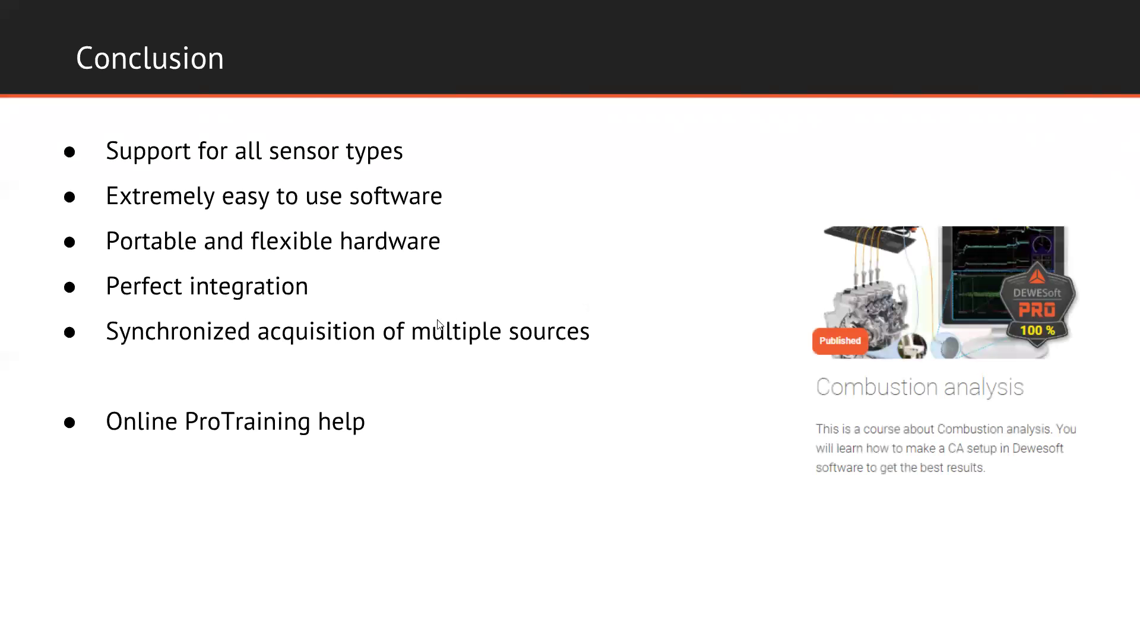